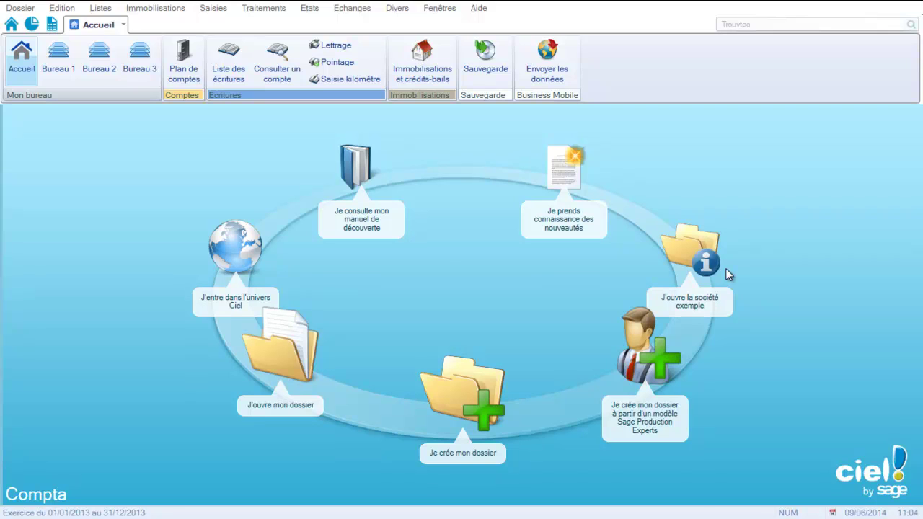
- Open the chart of accounts and search the class 4 third-party accounts for 4562
left_click(99, 7)
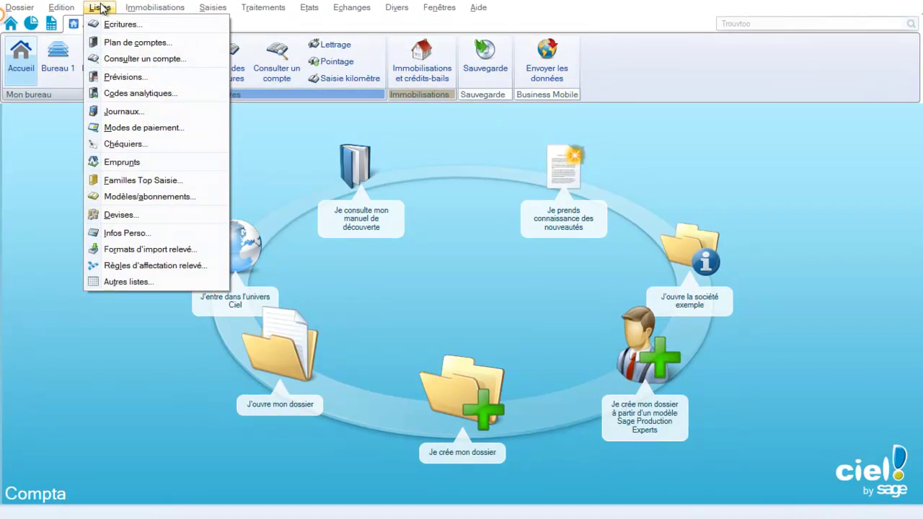
left_click(110, 41)
left_click(487, 120)
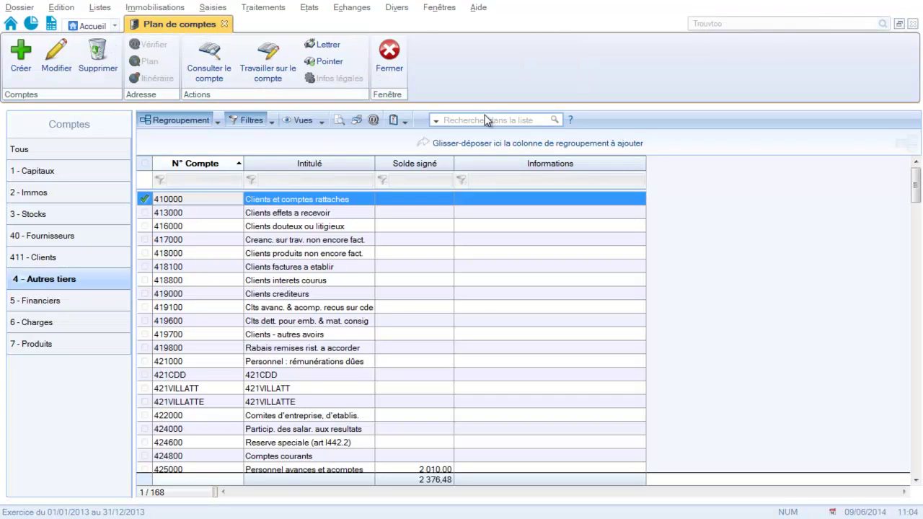
type("4562")
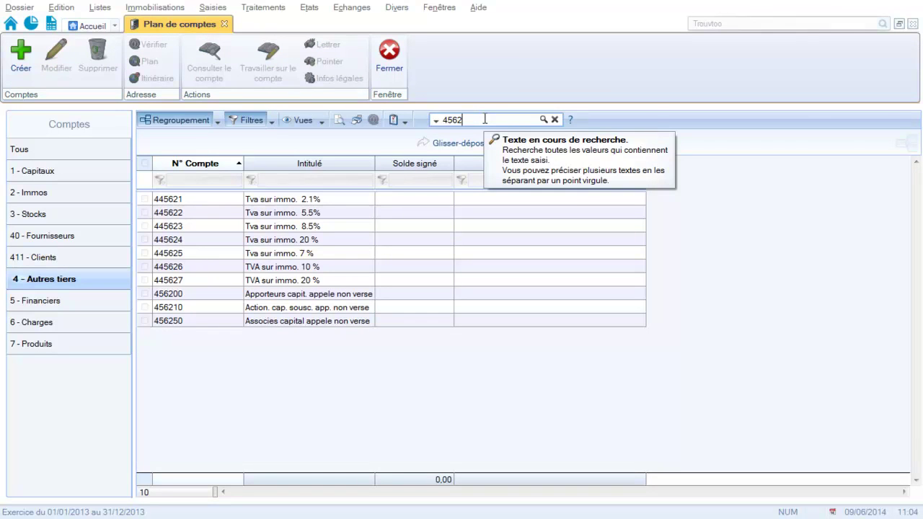
- Try to create an account numbered 4562, view the existing account 456200 instead, and close its record
left_click(24, 61)
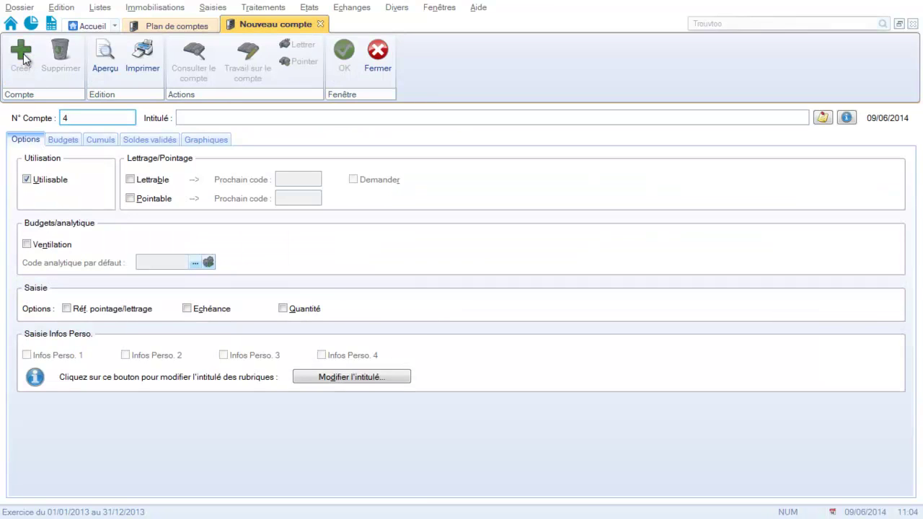
type("562")
left_click(194, 117)
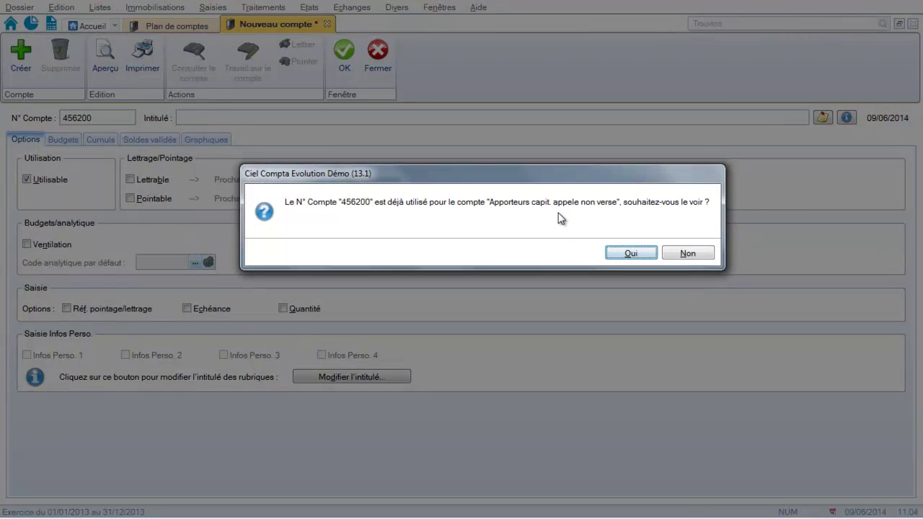
left_click(627, 254)
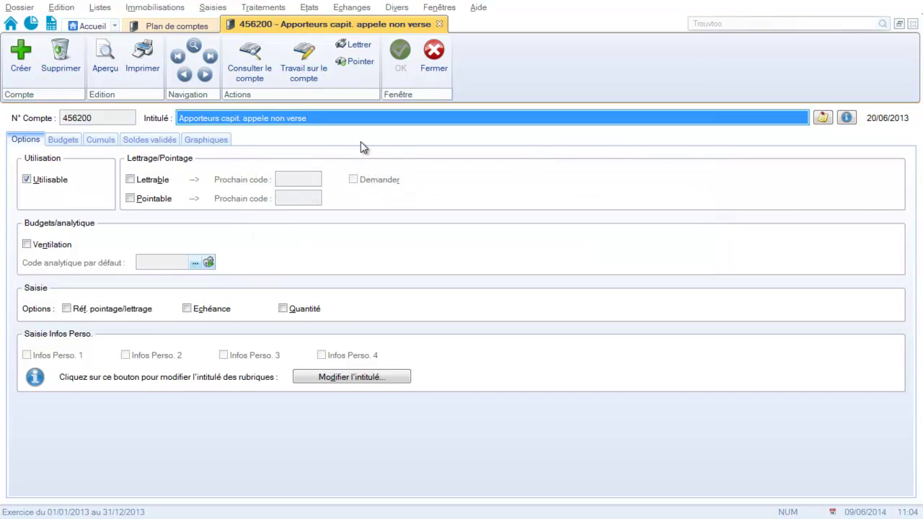
left_click(433, 69)
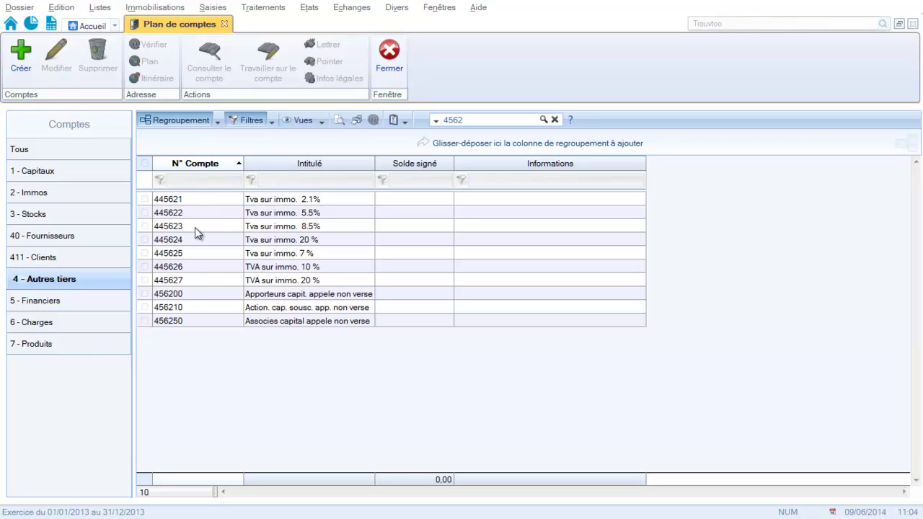
- Search the class 1 capital accounts for 1012 and for 1013
left_click(47, 180)
left_click(476, 121)
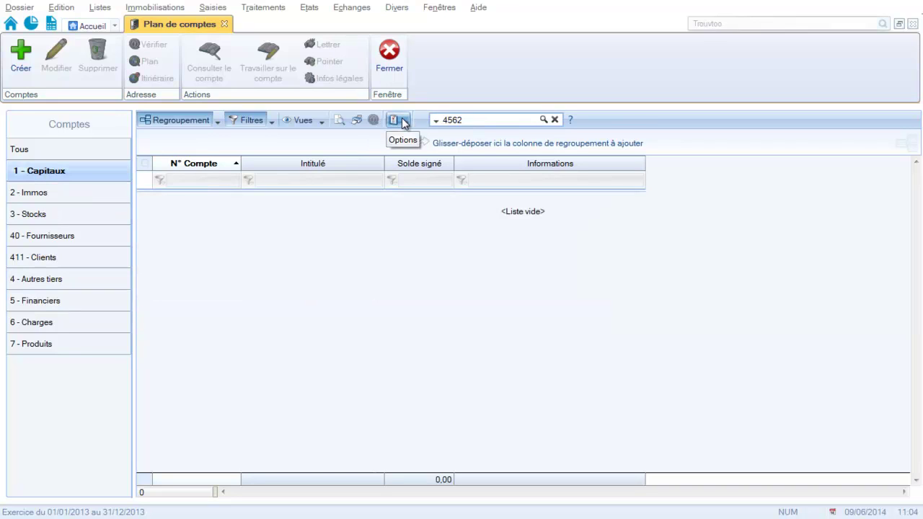
key("BackSpace")
key("BackSpace")
key("BackSpace")
key("BackSpace")
type("1012")
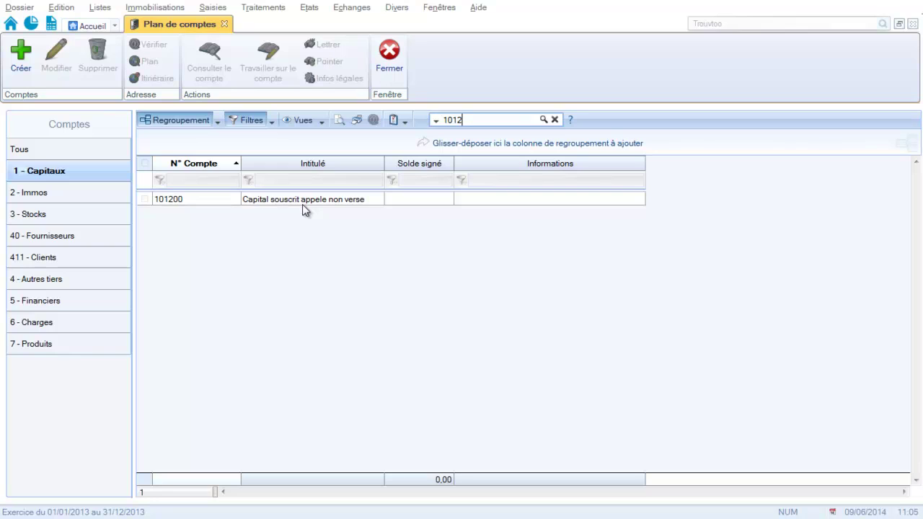
key("BackSpace")
type("3")
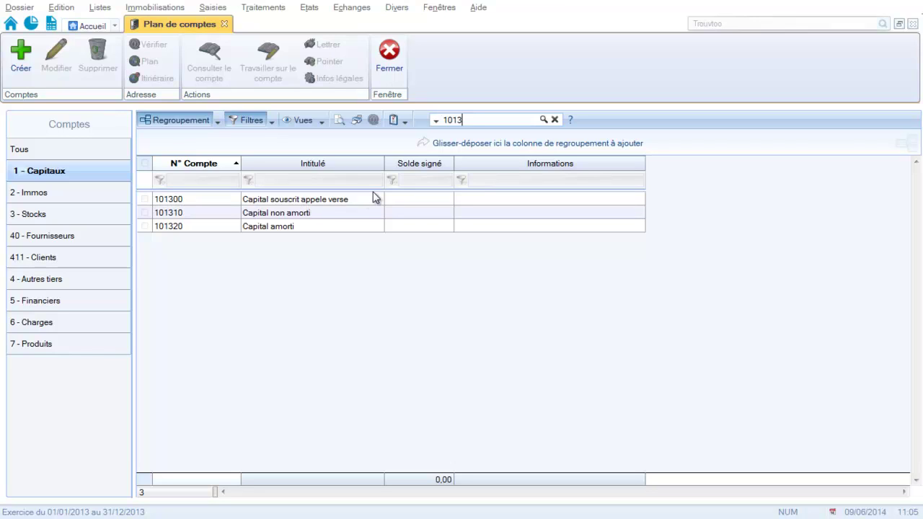
- Search the class 1 capital accounts for 1041 and close the chart of accounts
key("BackSpace")
key("BackSpace")
key("BackSpace")
key("BackSpace")
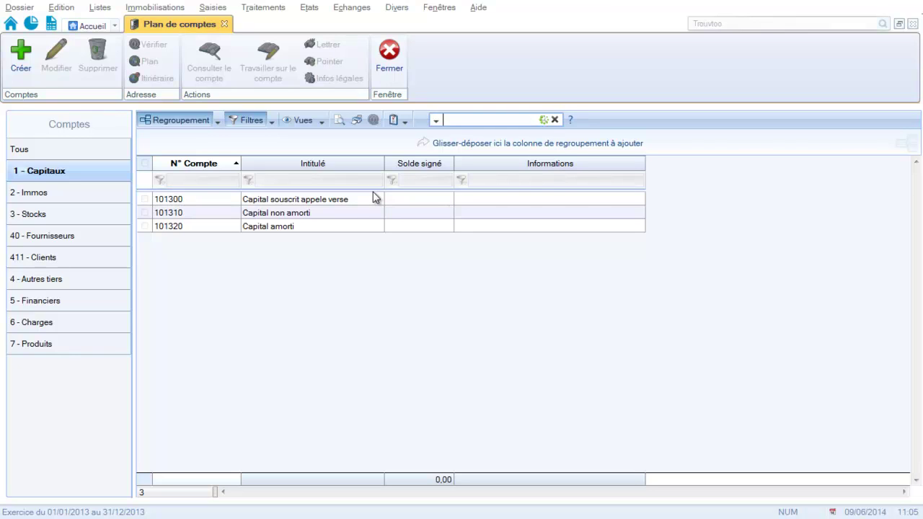
type("104")
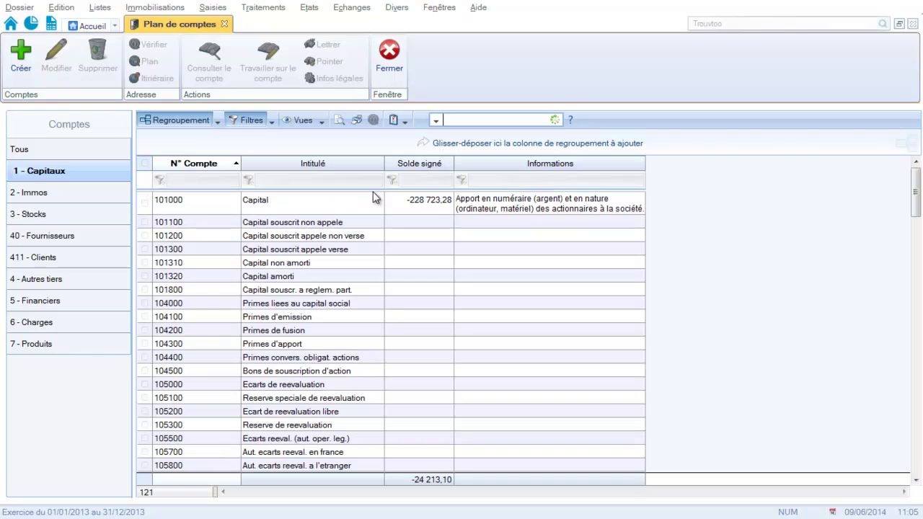
type("1")
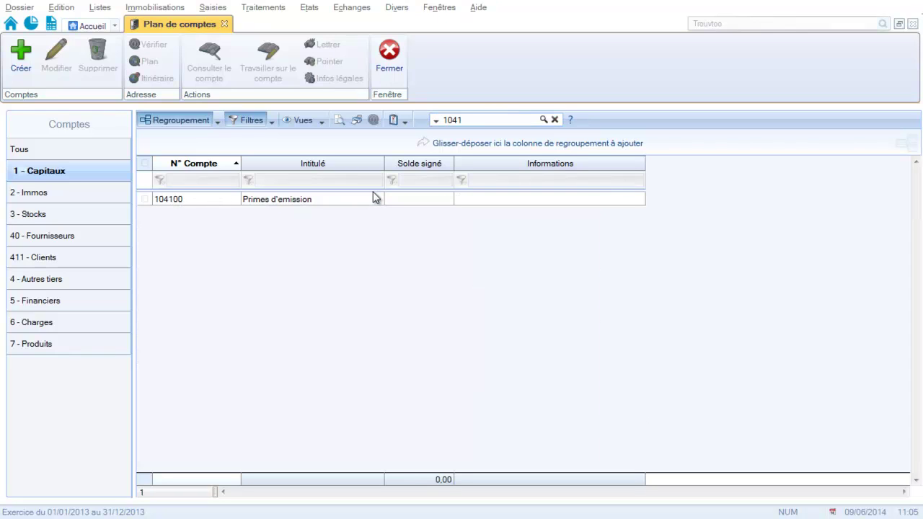
left_click(389, 76)
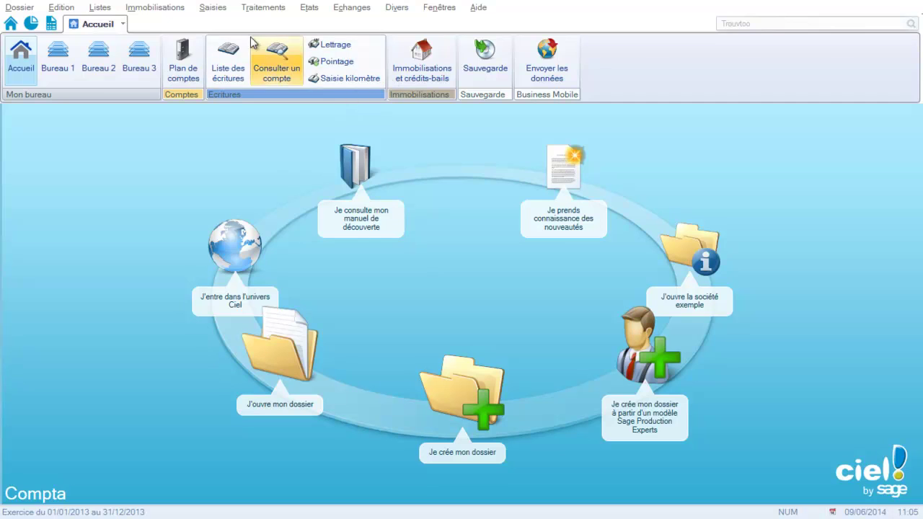
- Start a standard entry in the BQ journal, keeping the proposed date and document number, with the label "aPPORT AUGMENTATION CAPITAL"
left_click(213, 8)
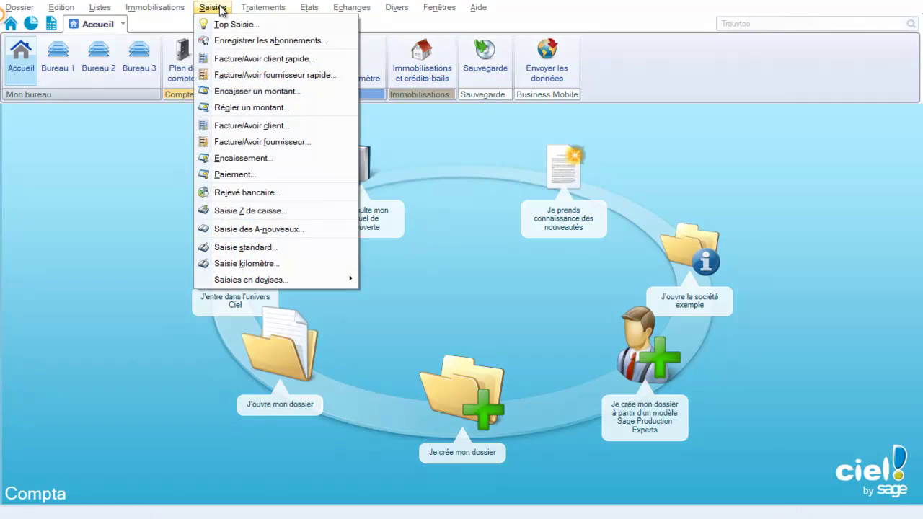
left_click(240, 252)
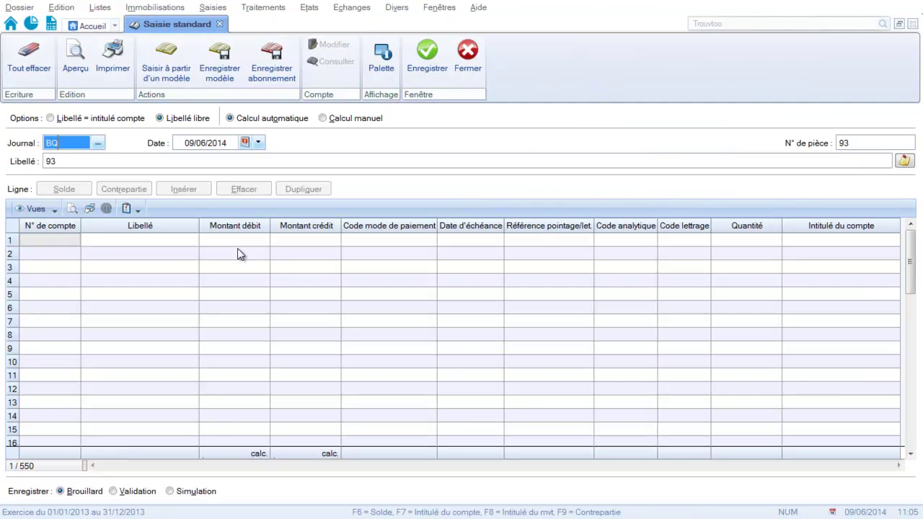
key("Tab")
key("Tab")
key("Tab")
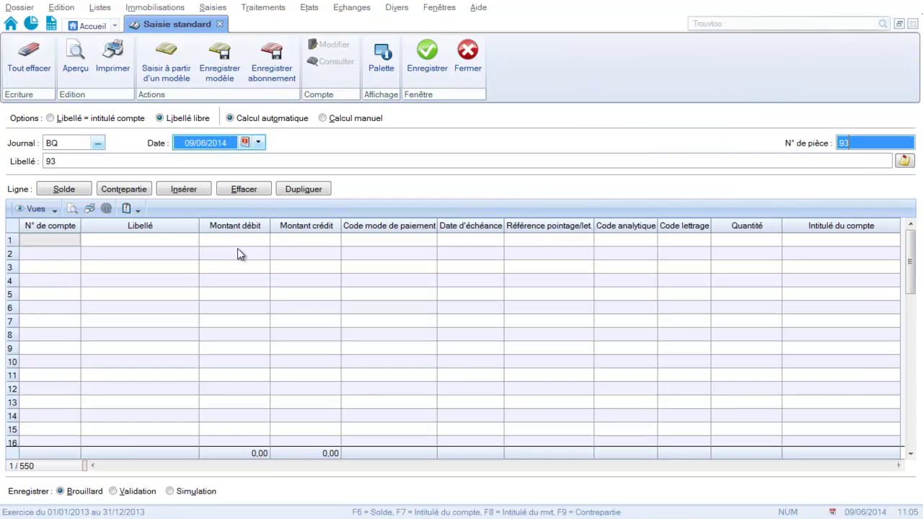
key("Caps_Lock")
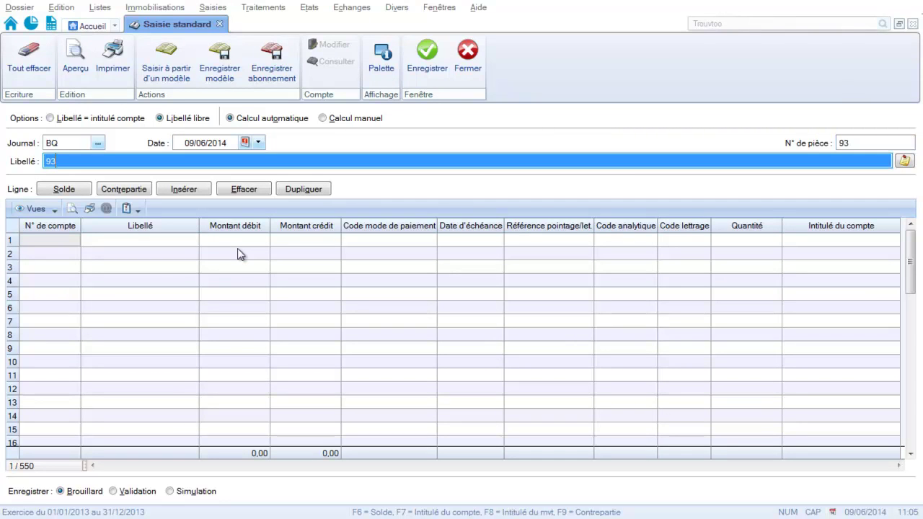
type("a")
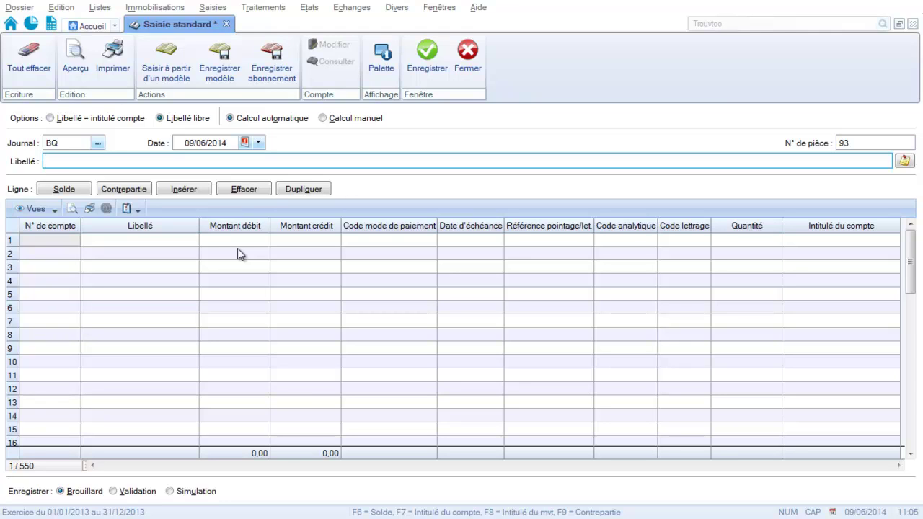
type("PPORT AUGMENTATION CAPITAL")
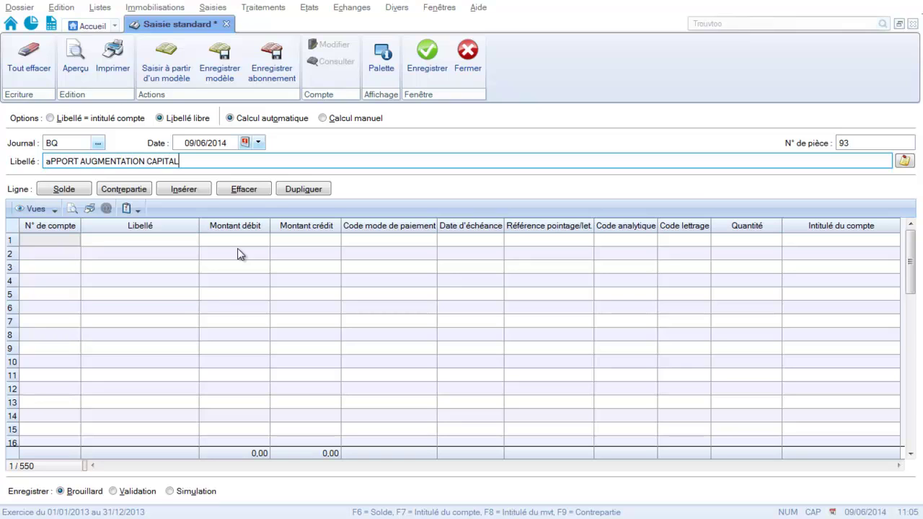
key("Return")
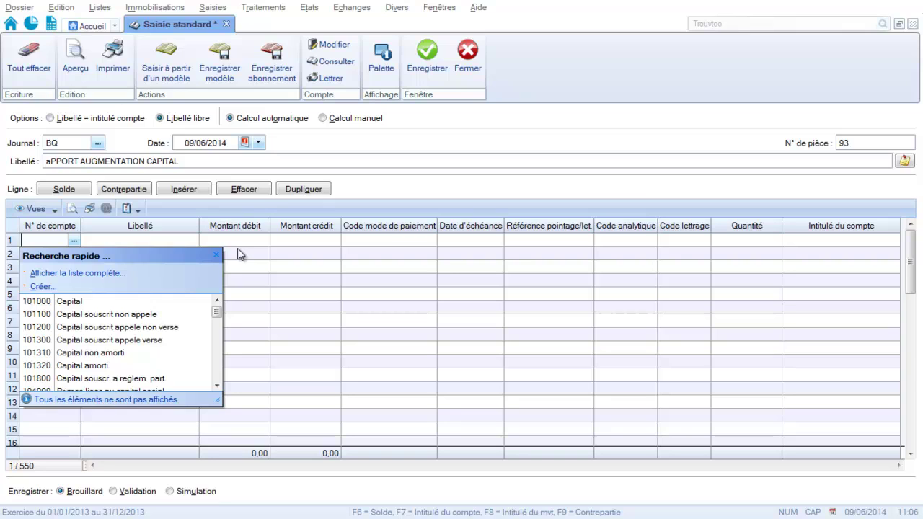
- Debit bank account 512000 with 3 000 on the first line of the entry
type("512000")
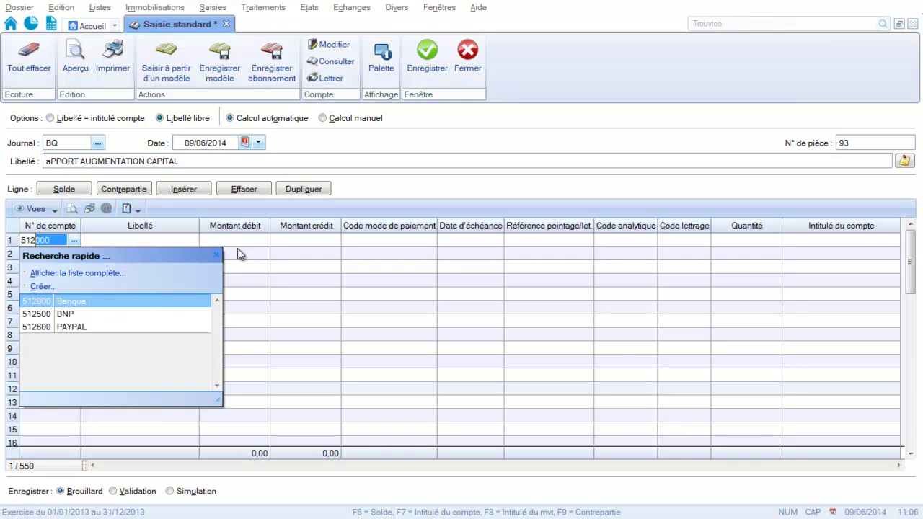
key("Return")
key("Return")
type("3")
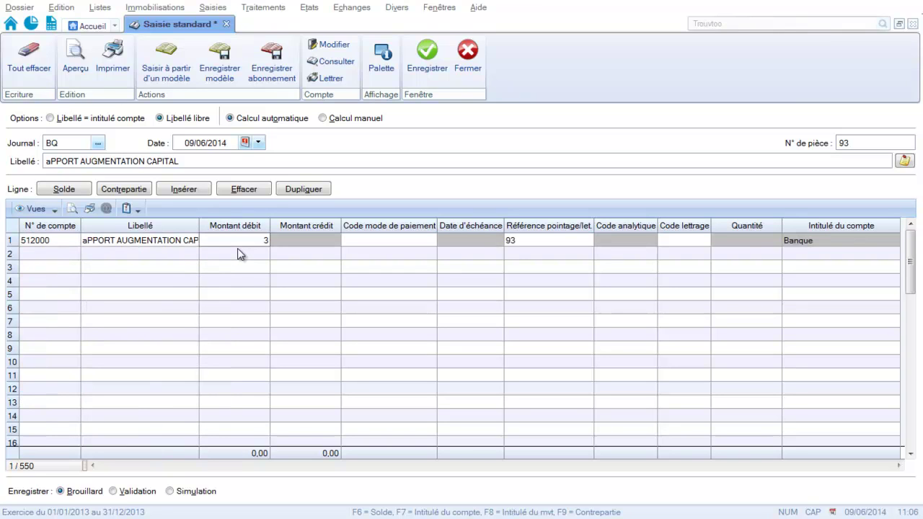
type(" 000")
key("Return")
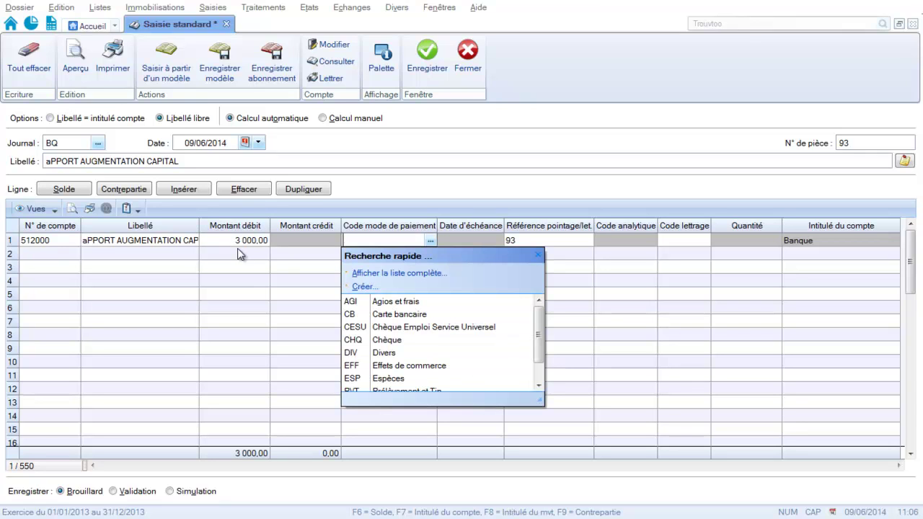
- Credit account 456200 with 3 000 on the second line and record the entry as a draft
left_click(35, 254)
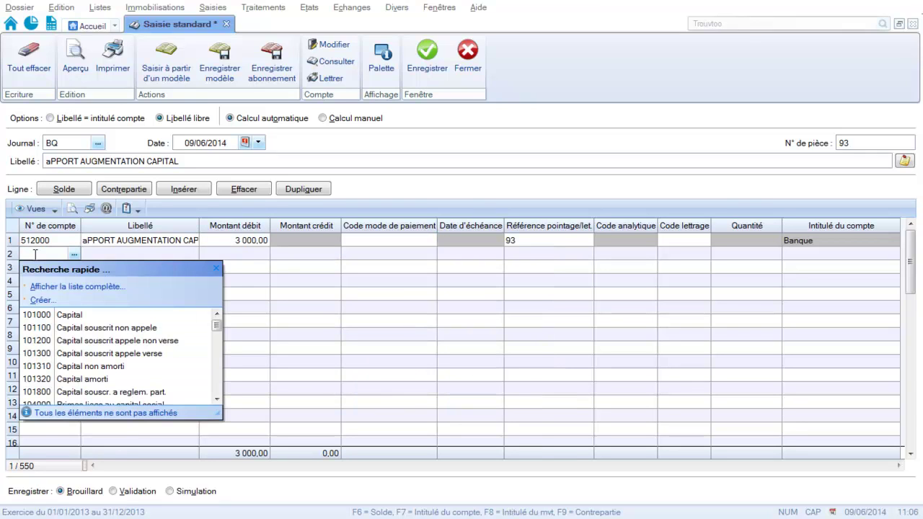
type("456200")
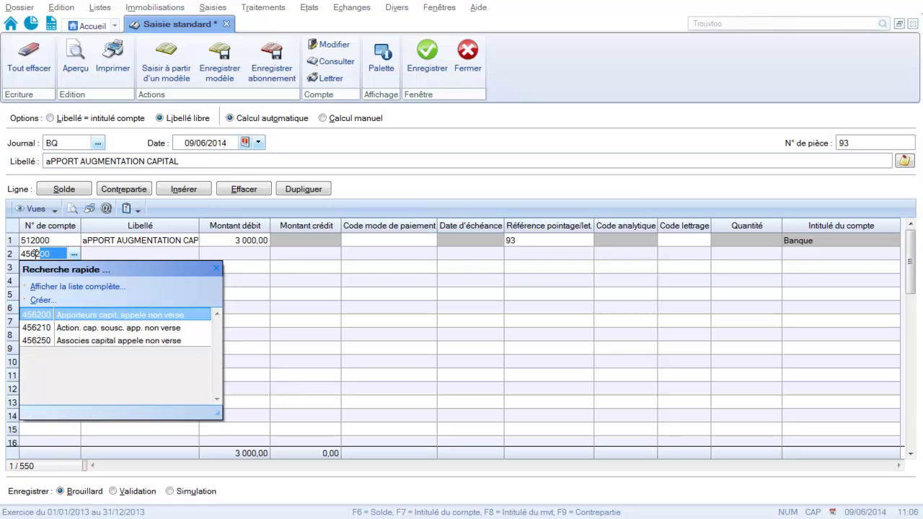
key("Return")
key("Return")
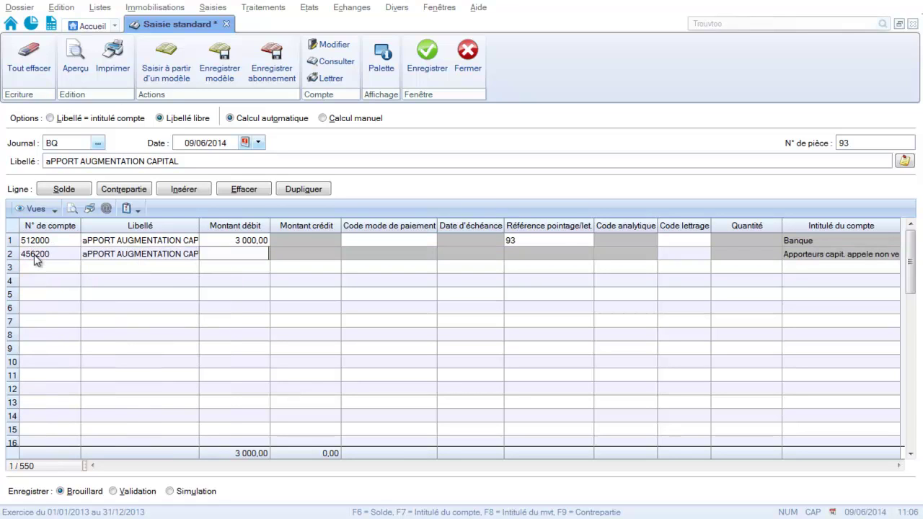
key("Return")
type("3 000")
key("Return")
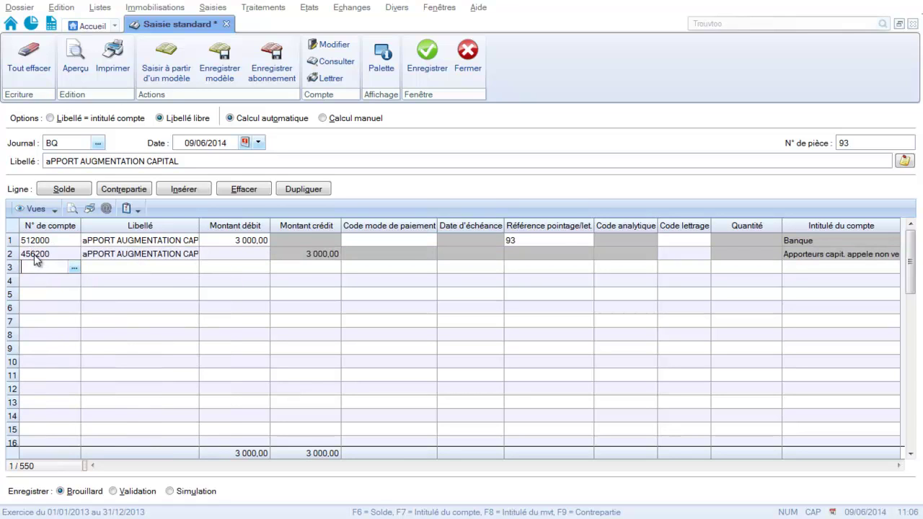
left_click(432, 55)
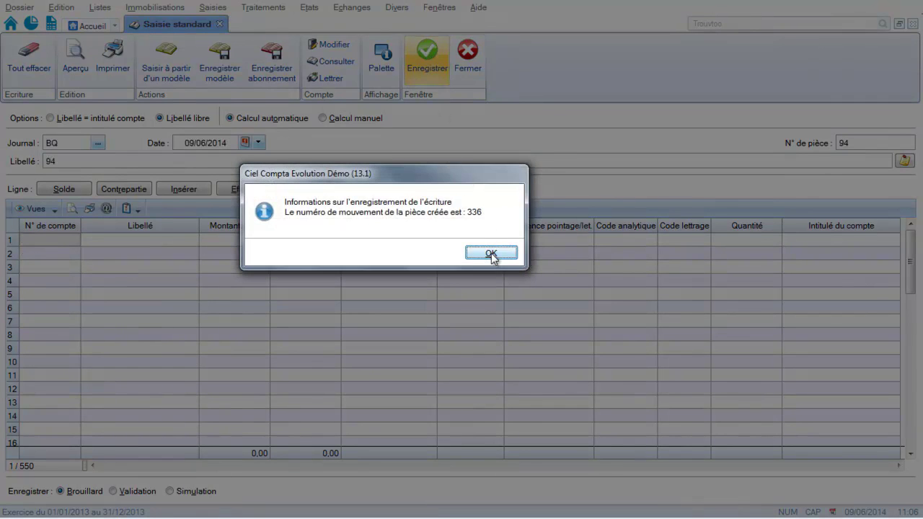
left_click(490, 252)
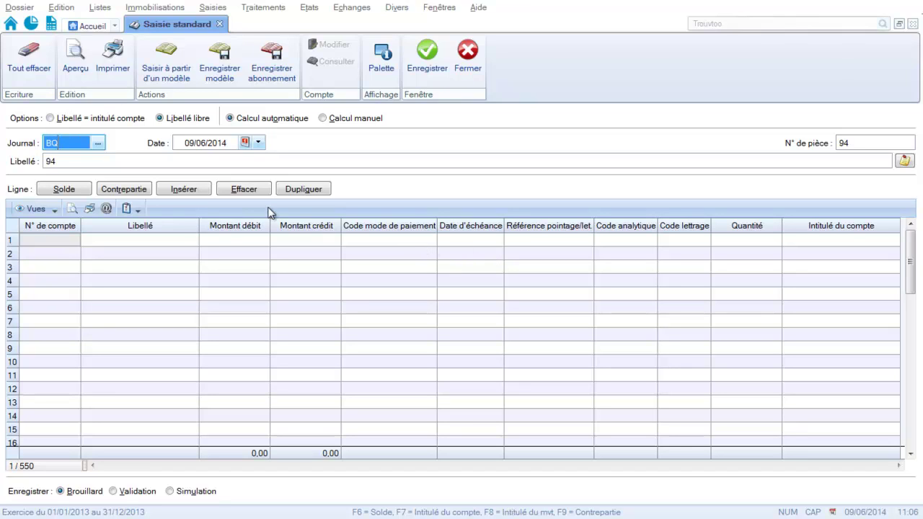
- Start a new entry in the OD (Opérations Diverses) journal with the label "VERSEMENT APPORT AUGMENTATION DE CAPITAL"
left_click(98, 143)
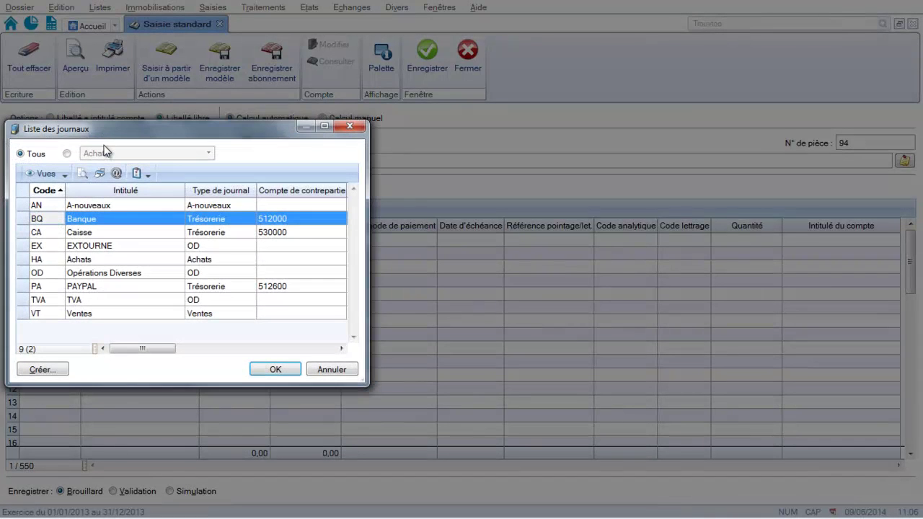
left_click(76, 273)
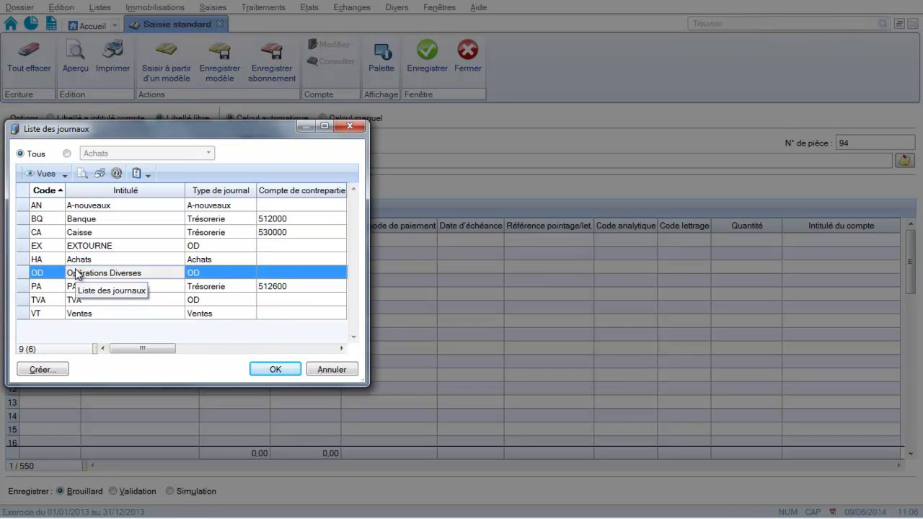
left_click(274, 369)
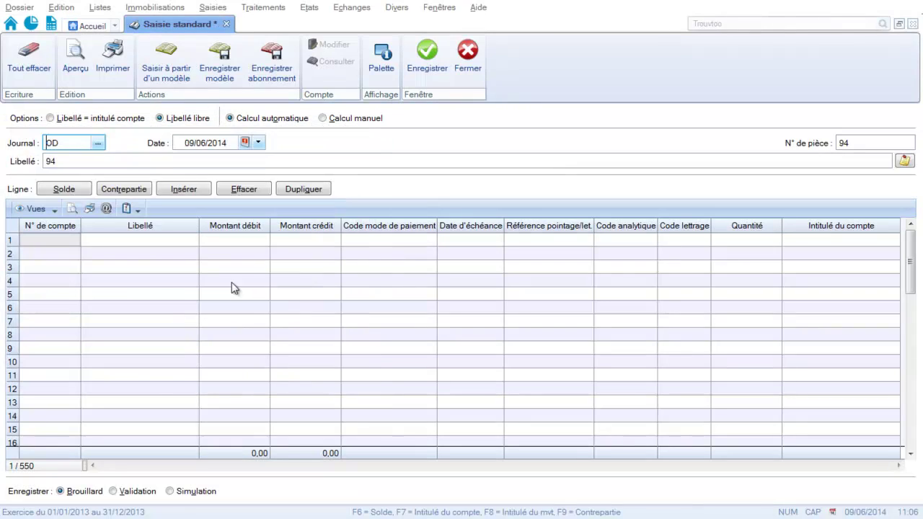
left_click(134, 154)
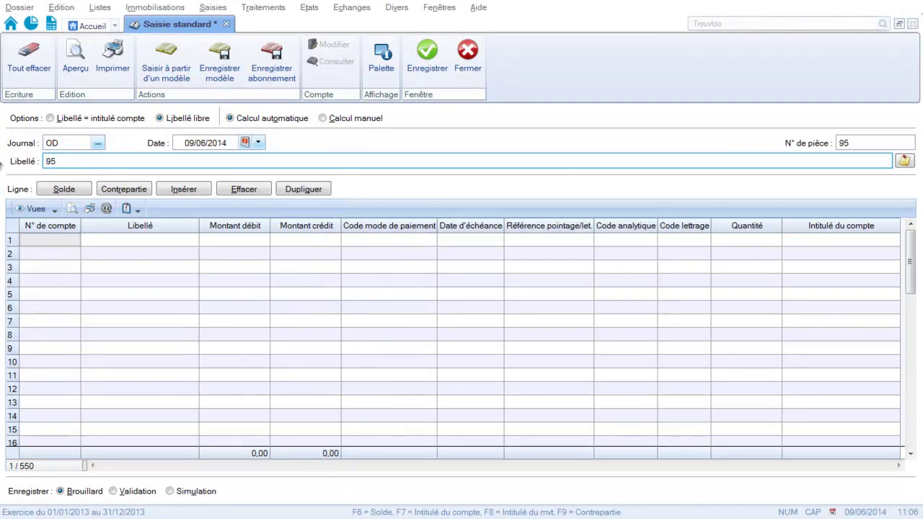
type("VERSEMENT")
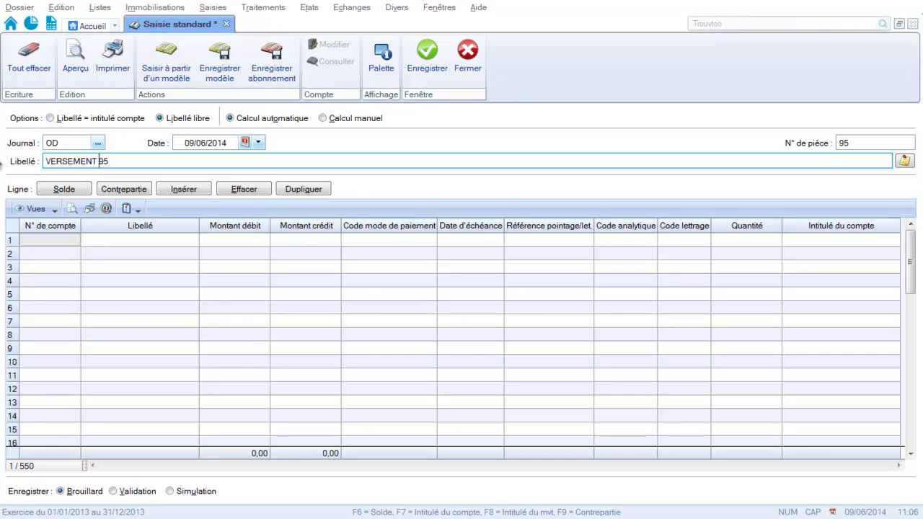
key("Delete")
key("Delete")
type("APPORT AUGM")
type("EN")
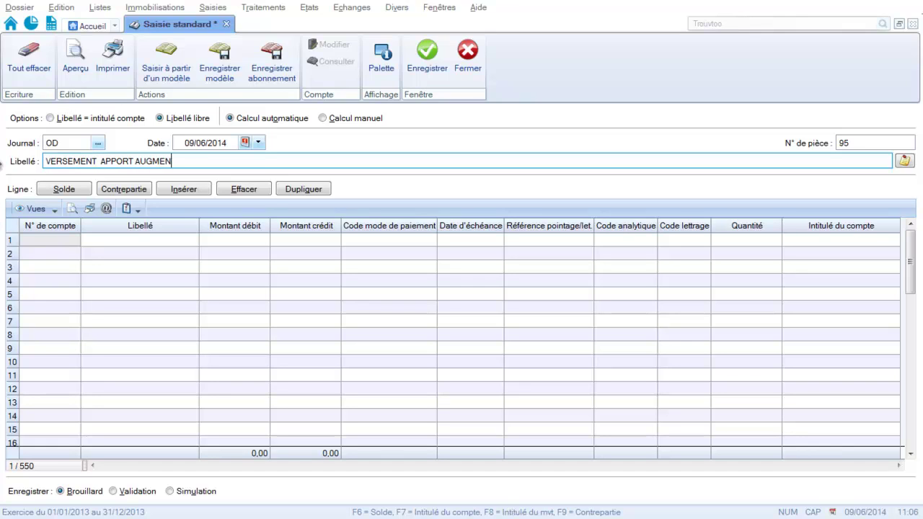
type("TATION DE CAPITAL")
key("Tab")
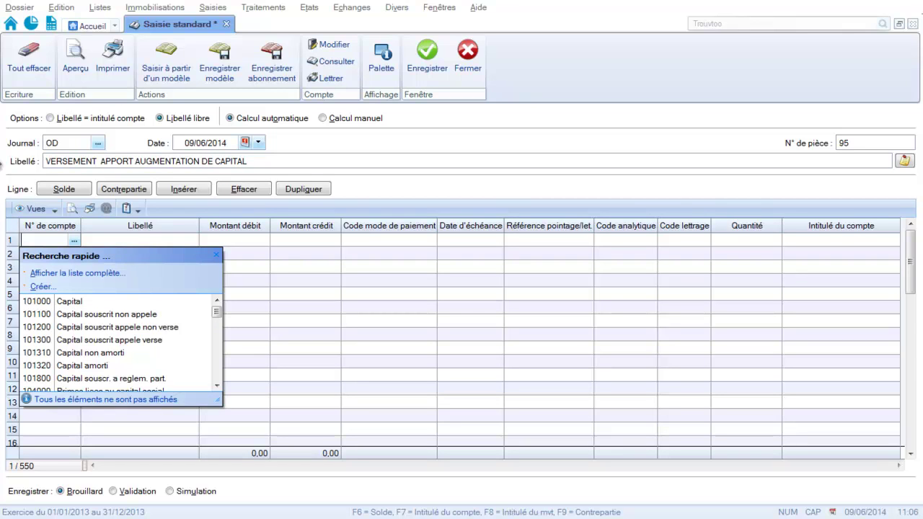
- Debit account 101200, Capital souscrit appelé non versé, with 3 000 on the first line of the entry
type("101200")
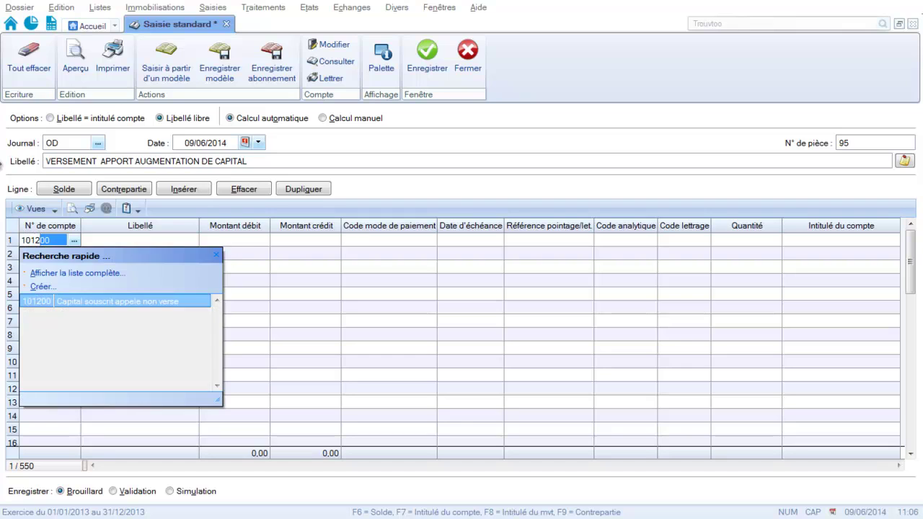
key("Tab")
key("Tab")
type("3 00")
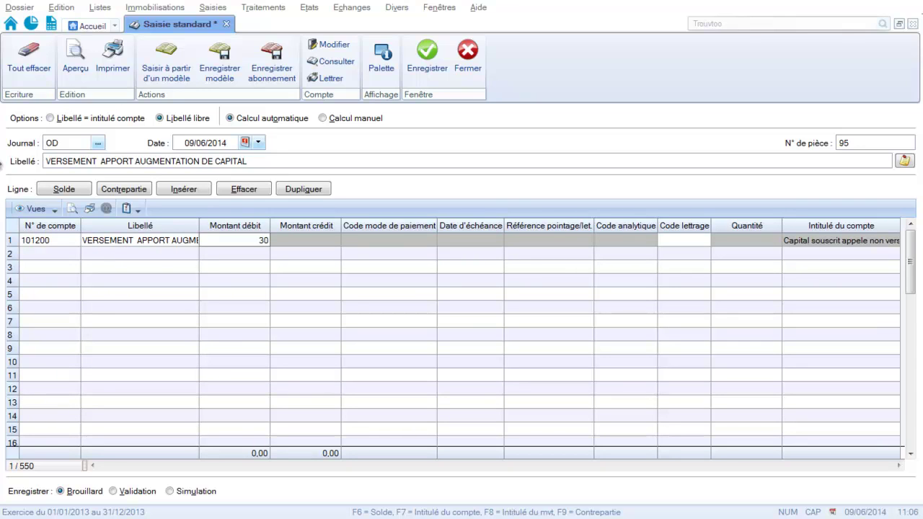
type("0")
key("Return")
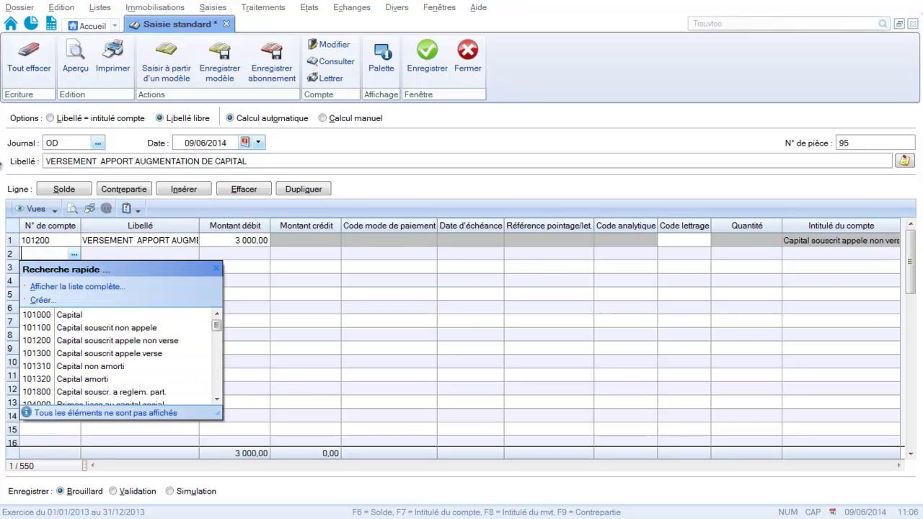
- Credit account 101300 with the balancing 3 000 on the second line and record the entry as a draft
type("1013")
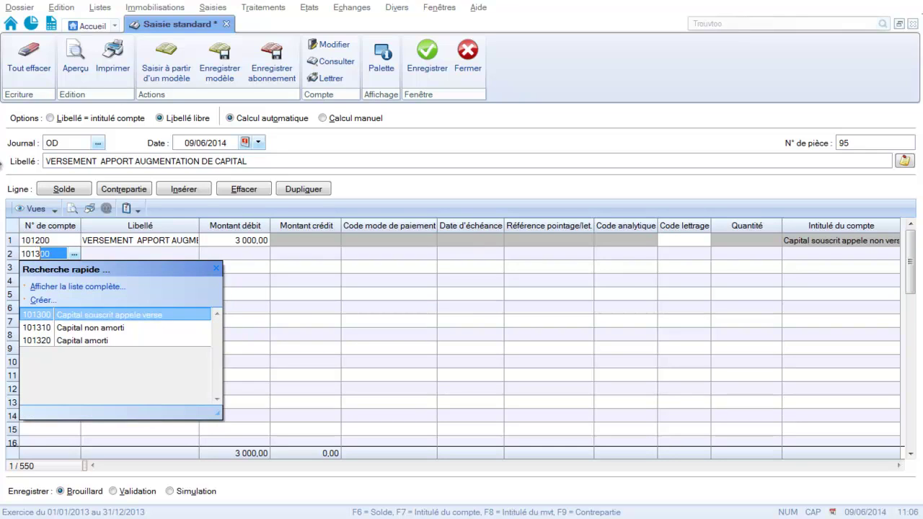
key("Tab")
key("Tab")
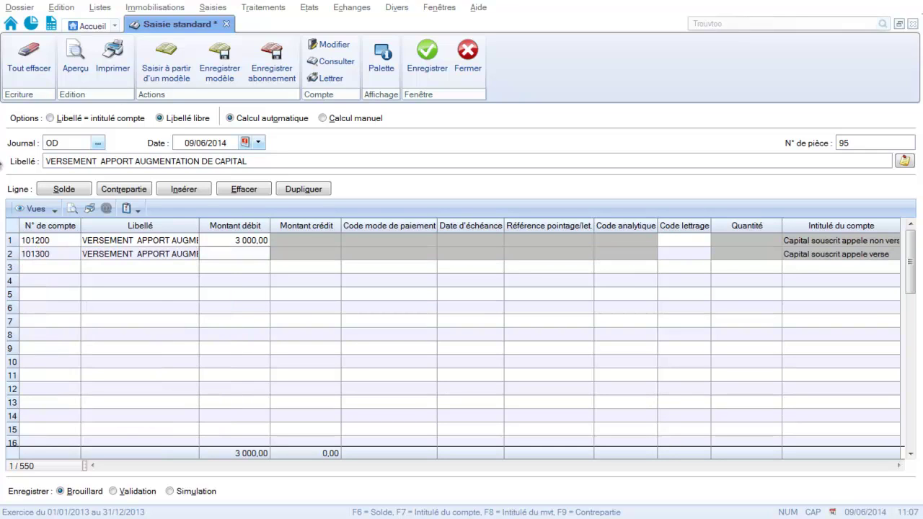
left_click(77, 189)
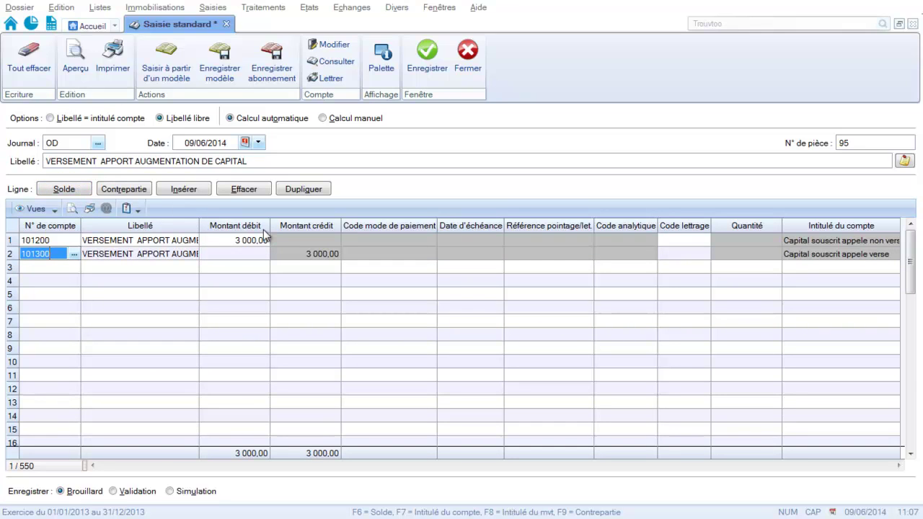
left_click(427, 55)
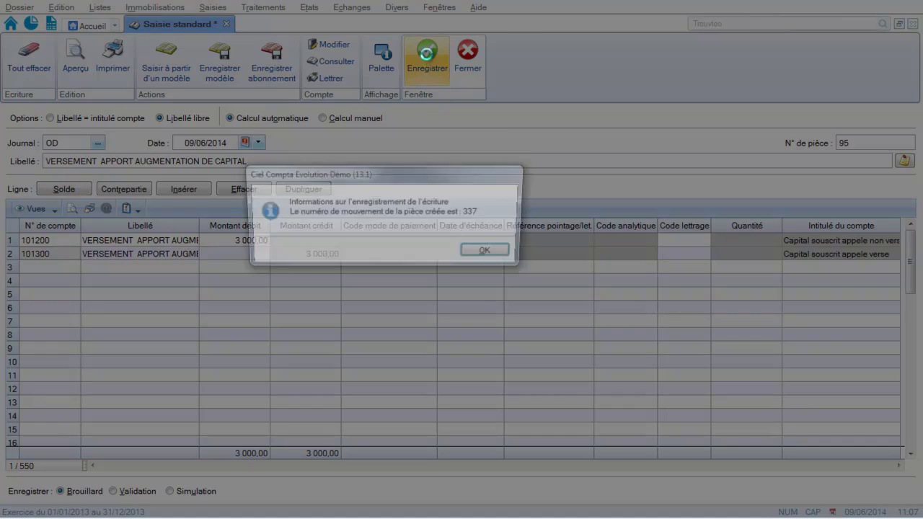
left_click(490, 254)
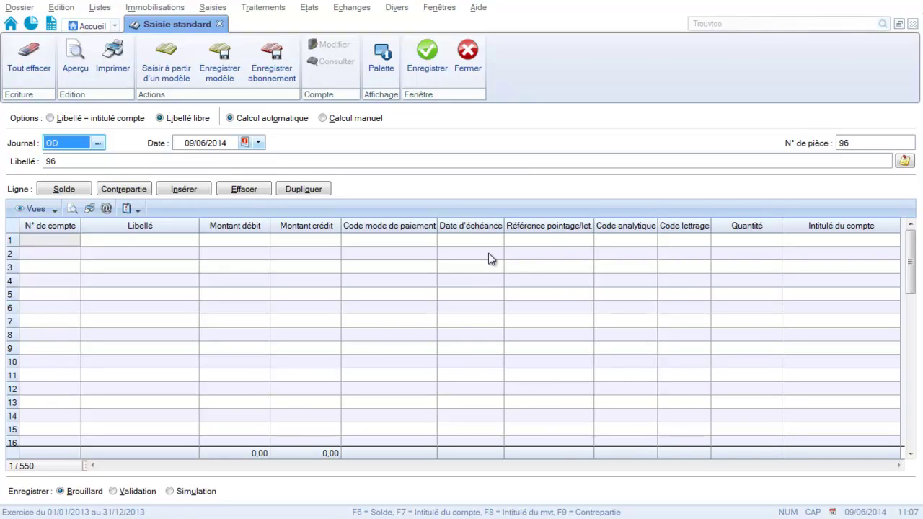
- Label the next OD journal entry "AUGMENTATION CAPITAL NOUVEAUX ACTIONNAIRE", keeping the proposed date and document number
left_click(137, 158)
type("AUGMENTTA")
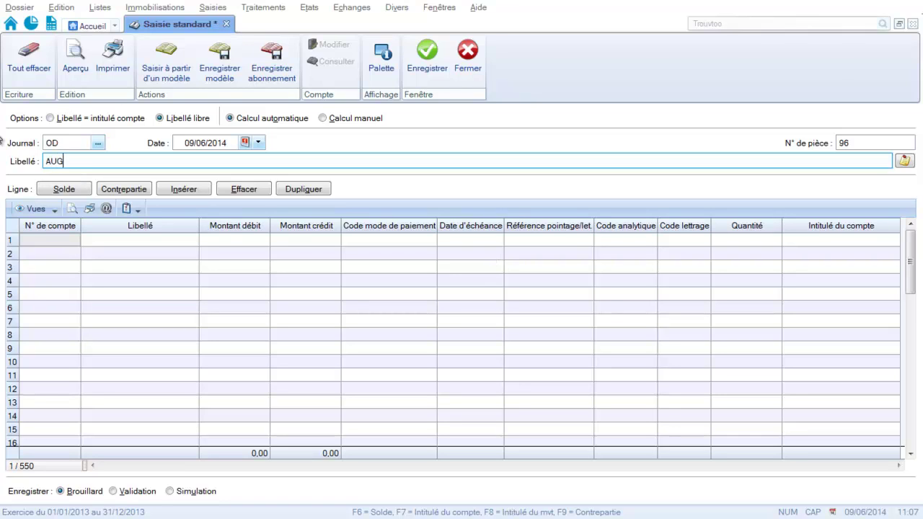
key("BackSpace")
key("BackSpace")
type("ATION CAPITAL")
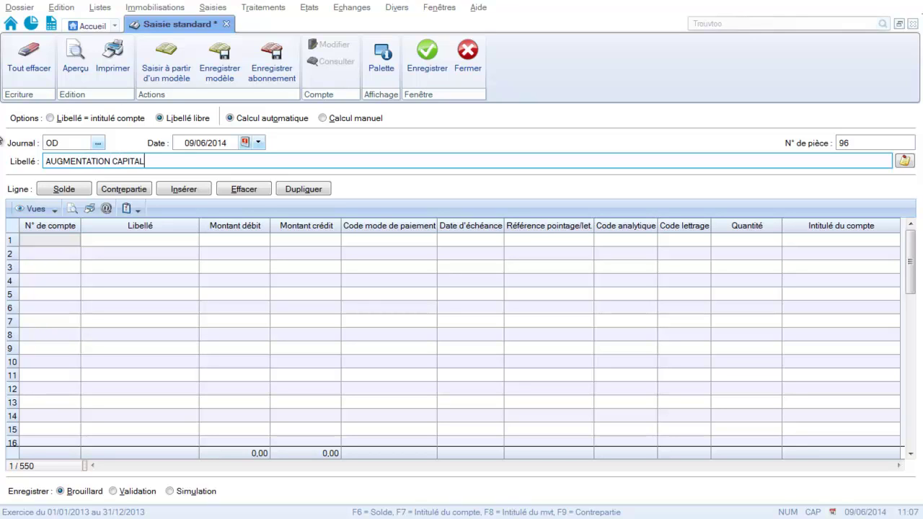
type(" NOUVEAUX ACTIONNAIRE")
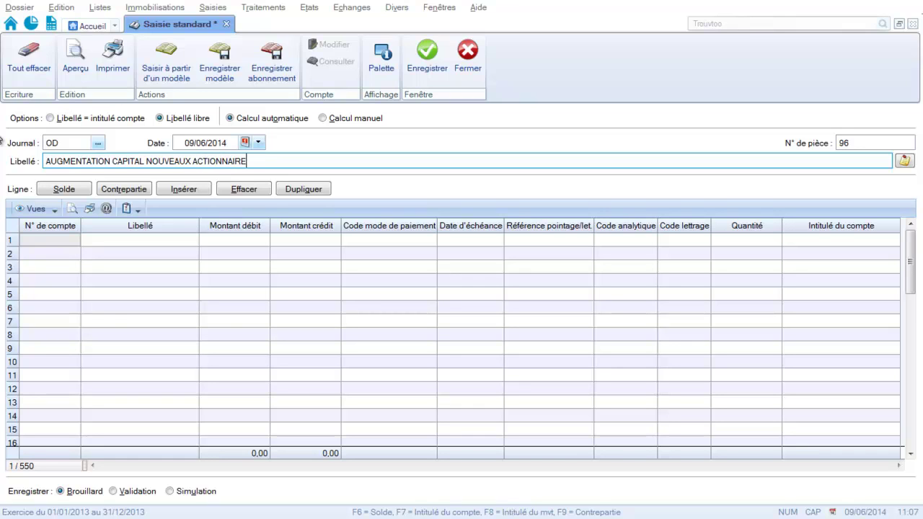
key("Tab")
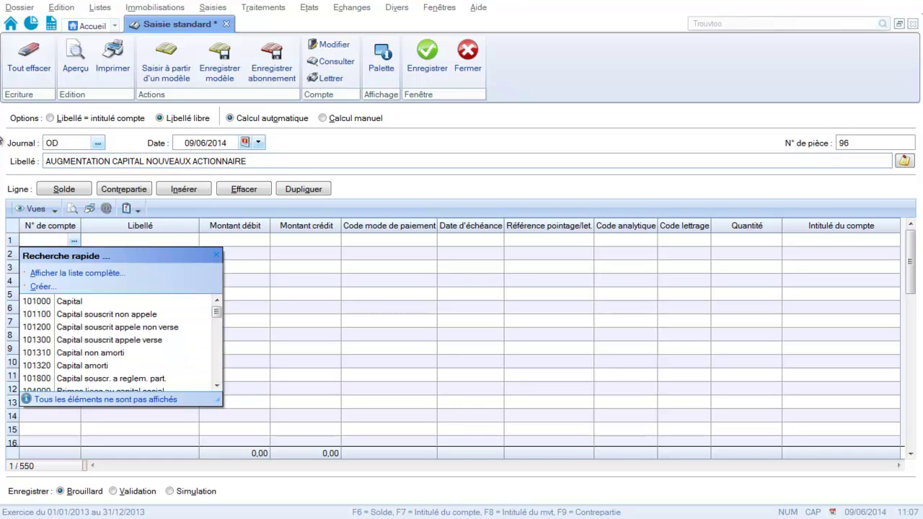
- Debit account 109000 with 5 000 on the first line of the new shareholders' entry
type("109000")
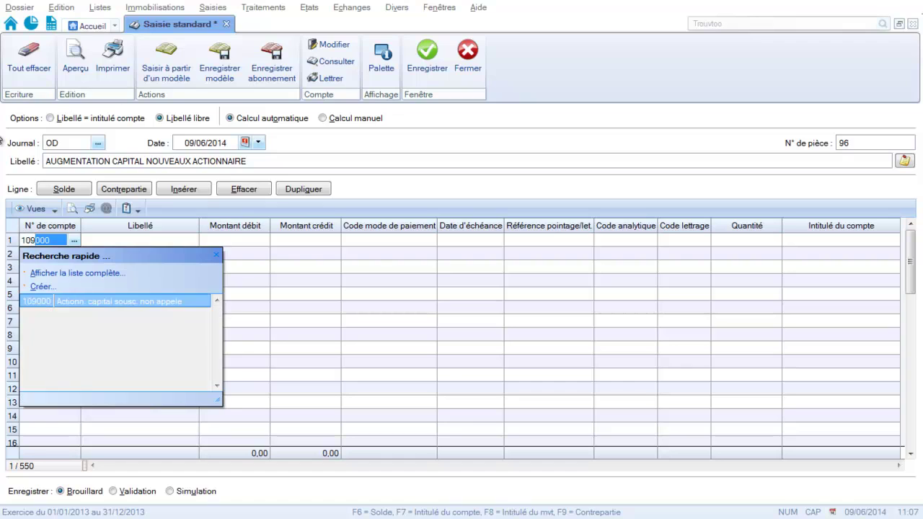
key("Tab")
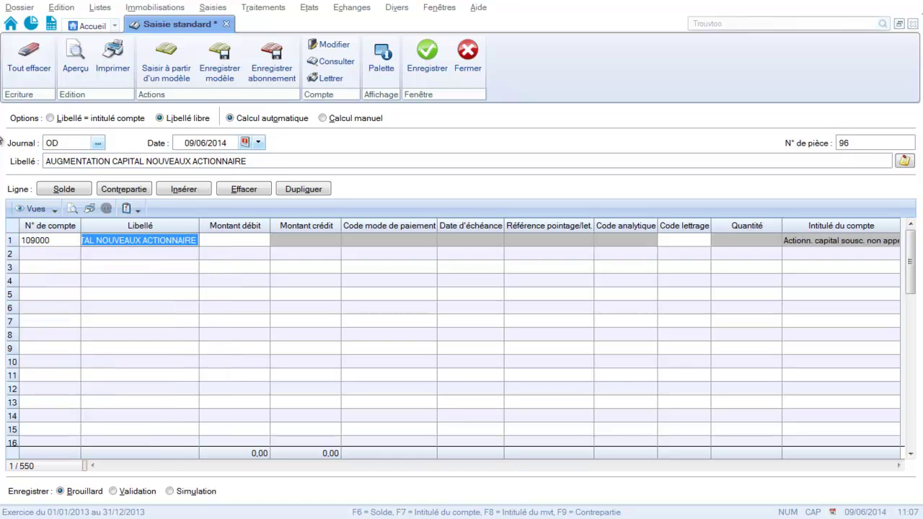
key("Tab")
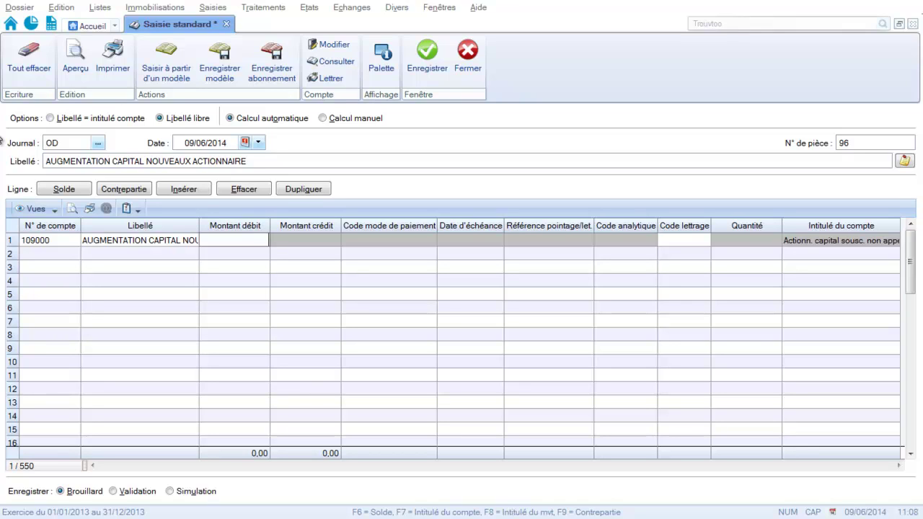
type("5000")
key("Return")
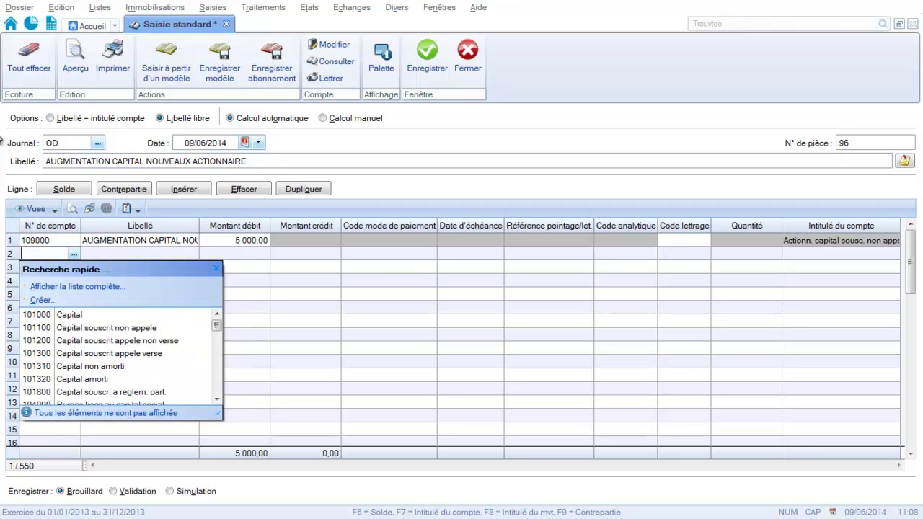
- Credit account 101100, Capital souscrit non appelé, with 5 000 on the second line and record the entry as a draft
type("101")
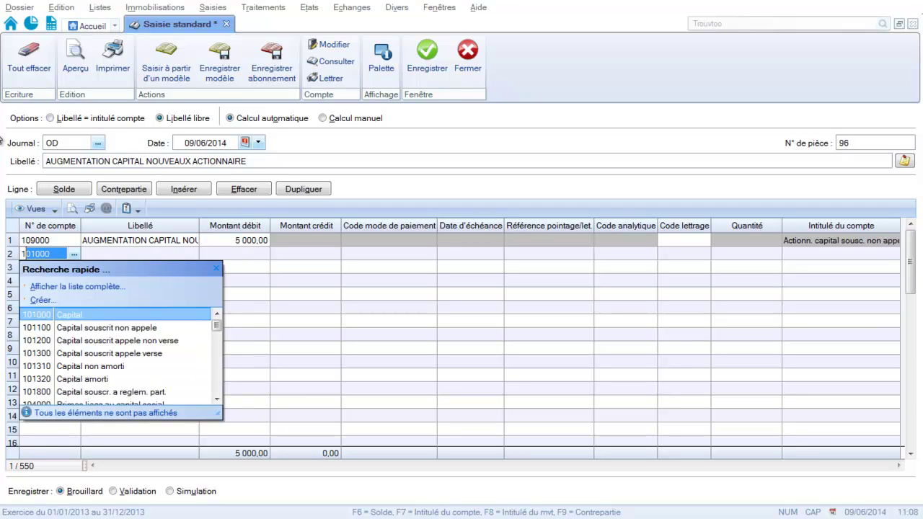
type("1")
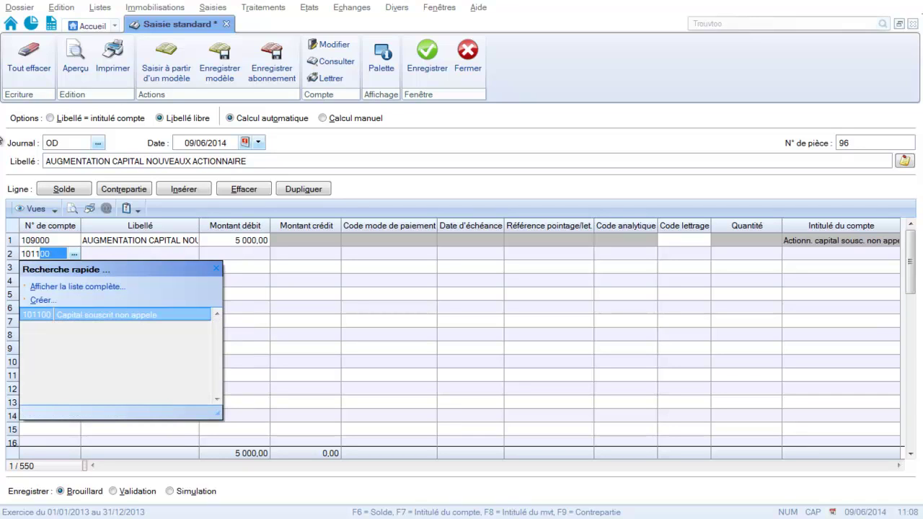
left_click(80, 314)
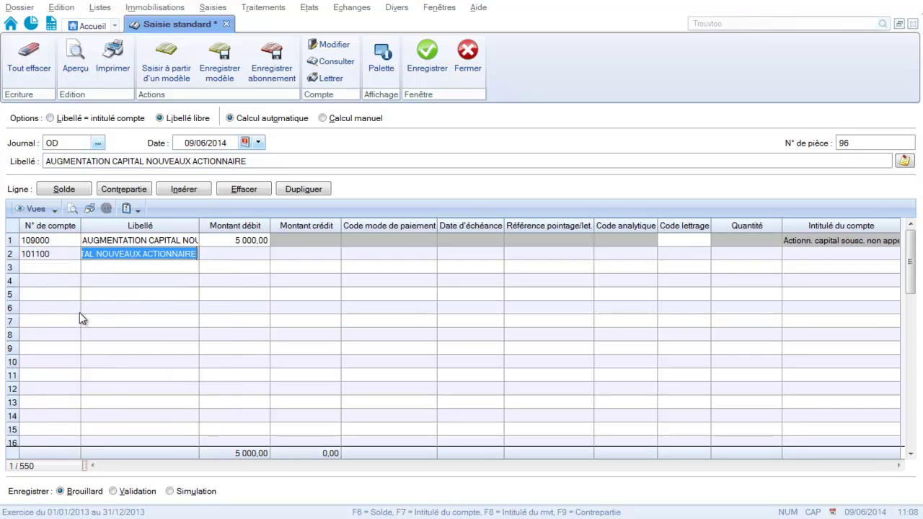
key("Tab")
key("Tab")
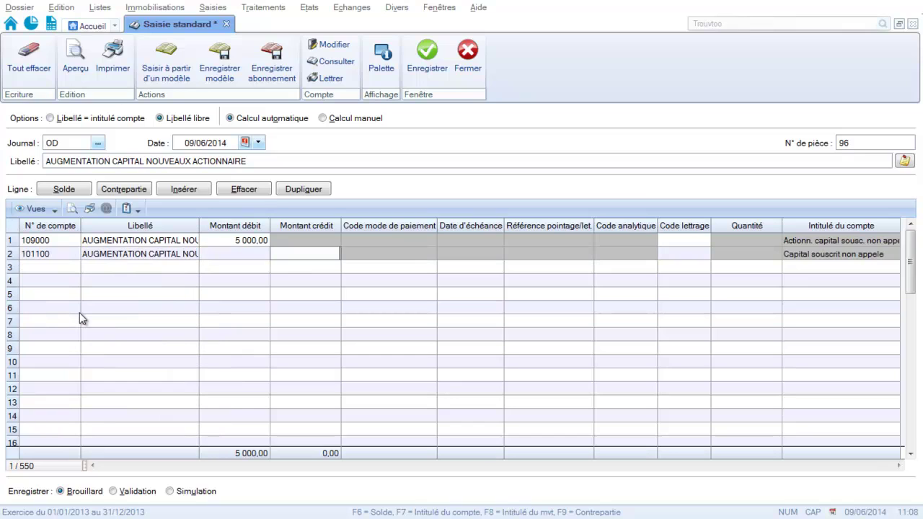
type("5000")
key("Tab")
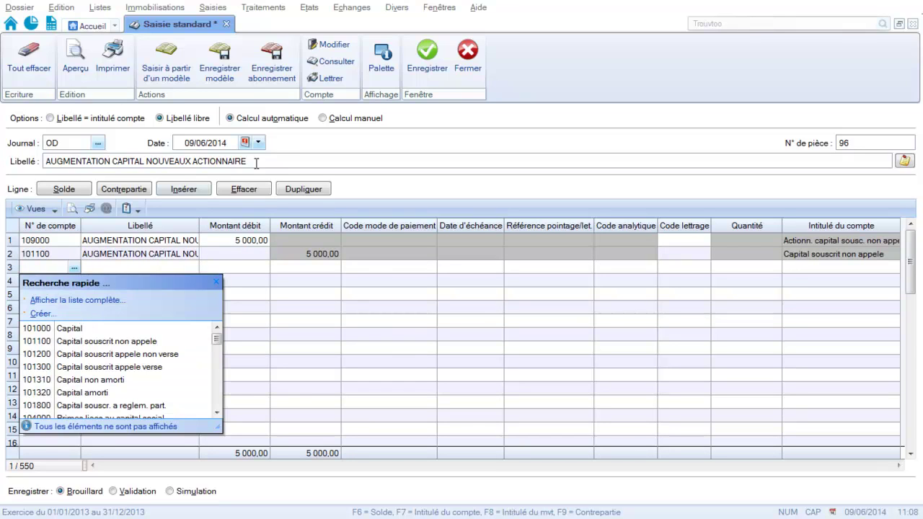
left_click(418, 53)
left_click(482, 254)
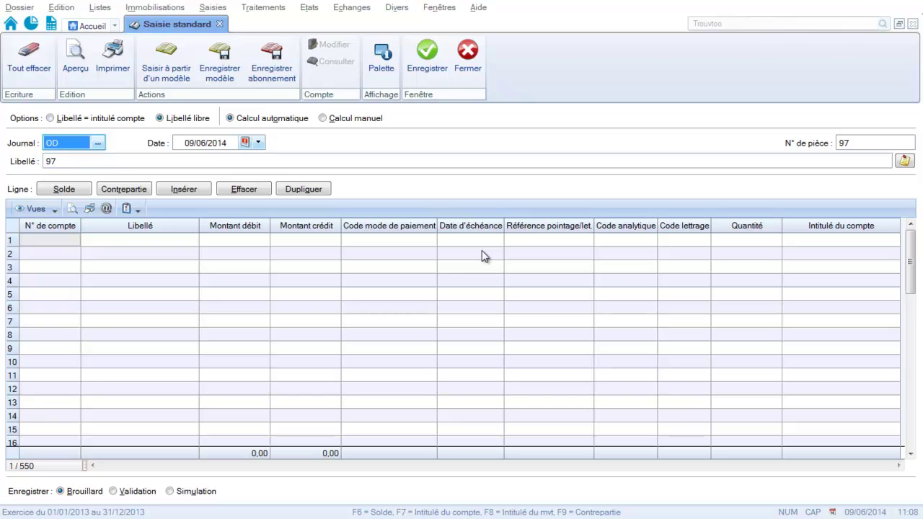
- Label the following OD journal entry "PRIME EMISSION", keeping the proposed date and document number
key("Tab")
key("Tab")
key("Tab")
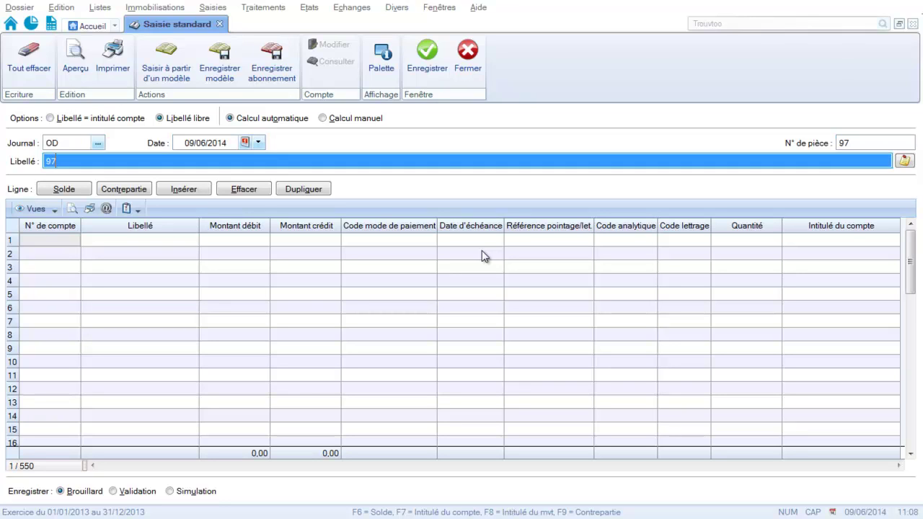
type("PIRME")
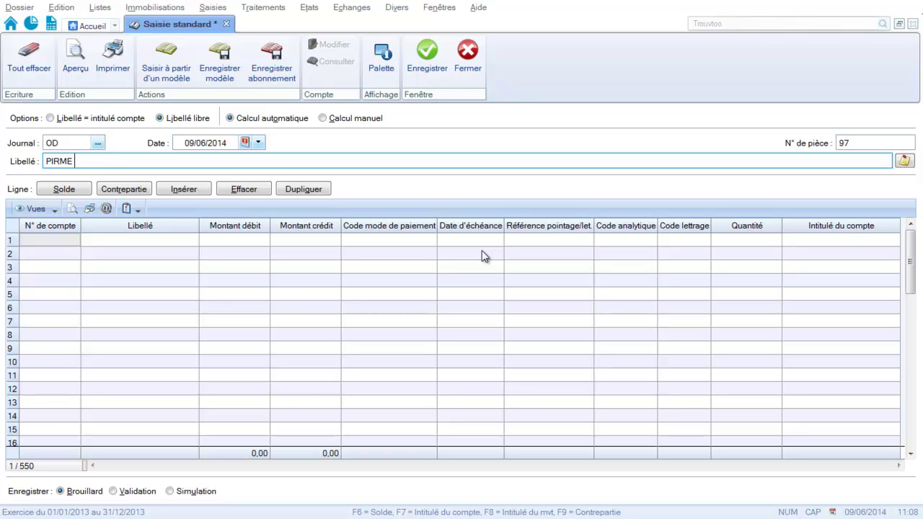
key("BackSpace")
key("BackSpace")
key("BackSpace")
key("BackSpace")
type("ROM")
key("BackSpace")
key("BackSpace")
type("IME EMISSION")
key("Return")
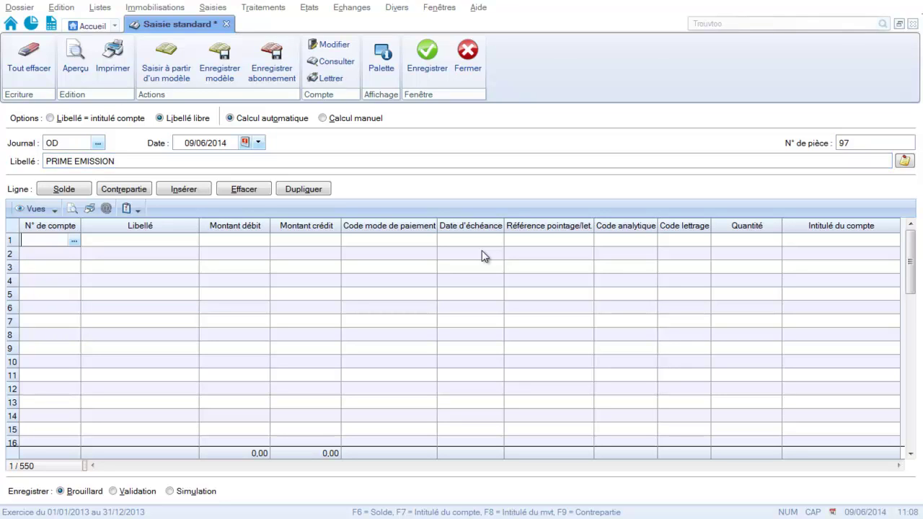
- Debit account 456200, Apporteurs capital appelé non versé, with 5 000 on the first line of the share premium entry
type("44")
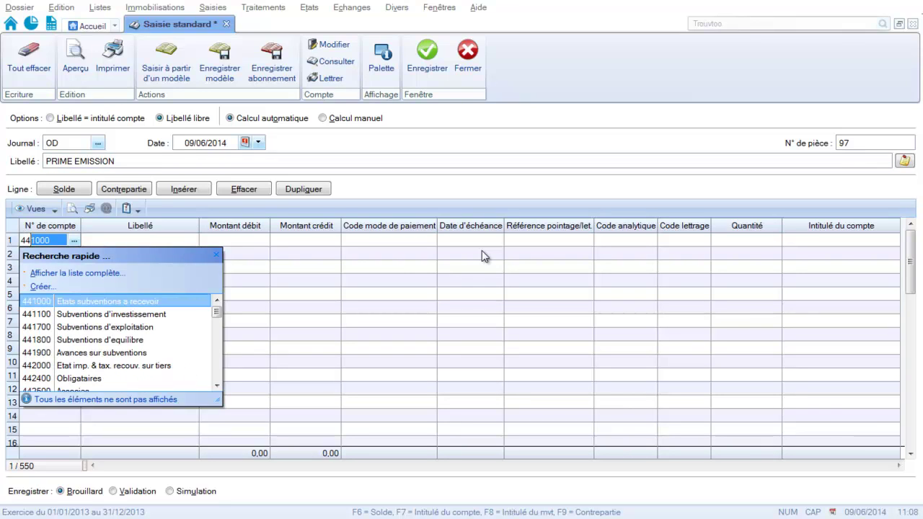
key("BackSpace")
key("BackSpace")
type("562")
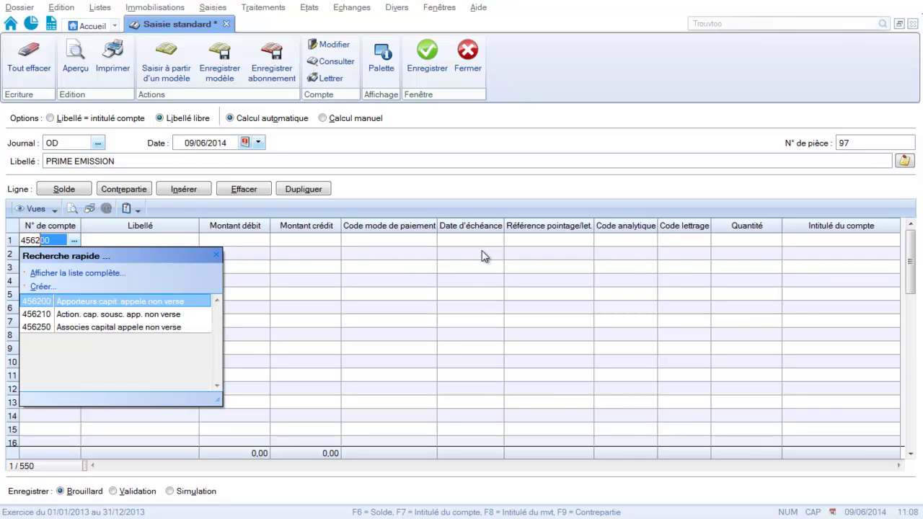
key("Return")
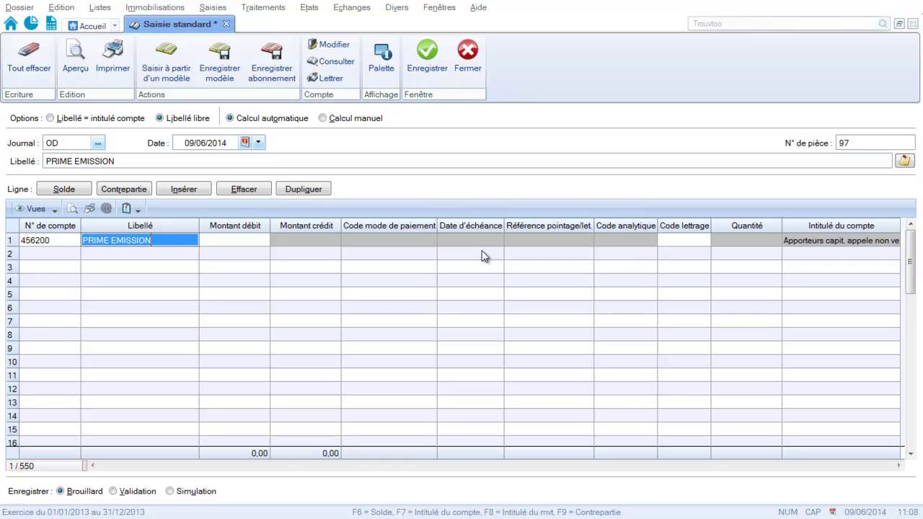
key("Return")
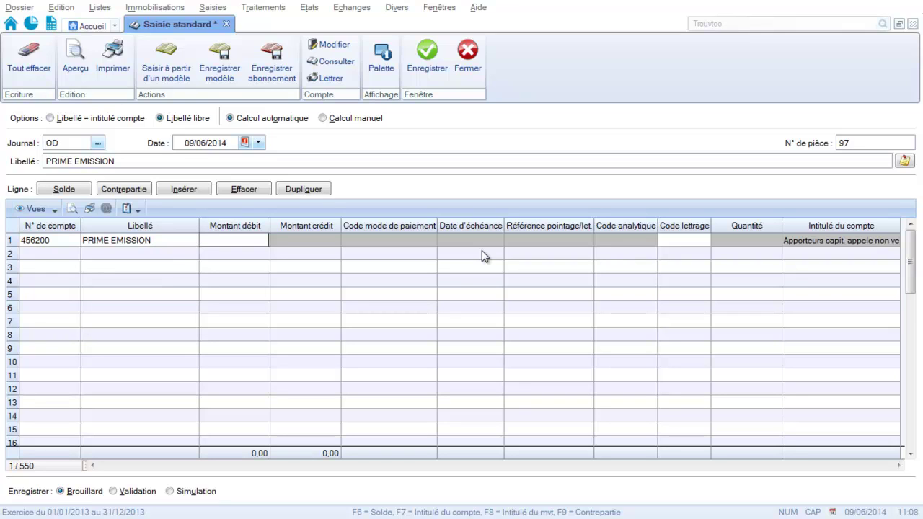
type("5000")
key("Return")
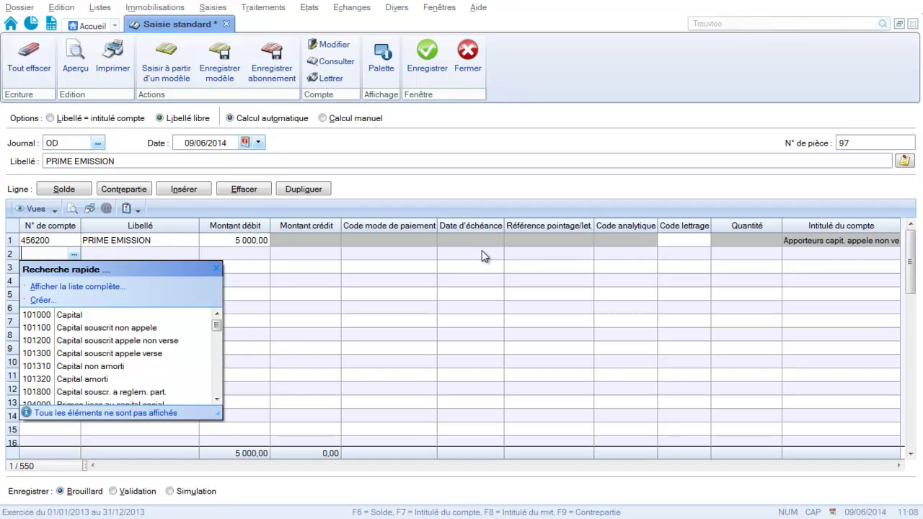
- Credit account 101200, Capital souscrit appelé non versé, with 1 000 on the second line
type("101200")
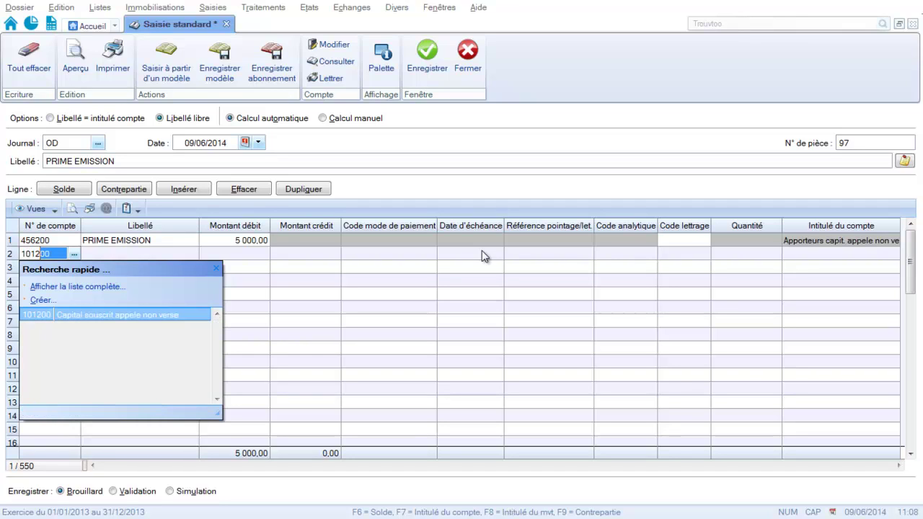
key("Return")
key("Return")
key("Return")
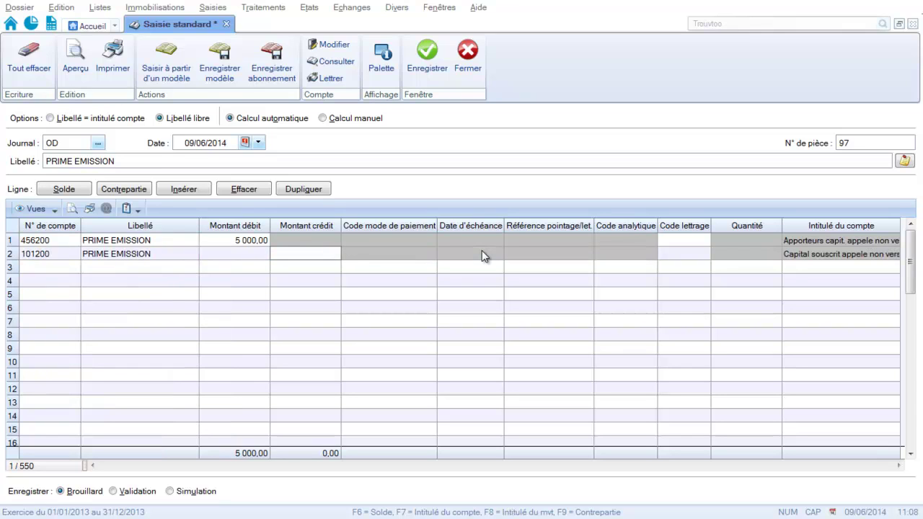
type("1000")
key("Return")
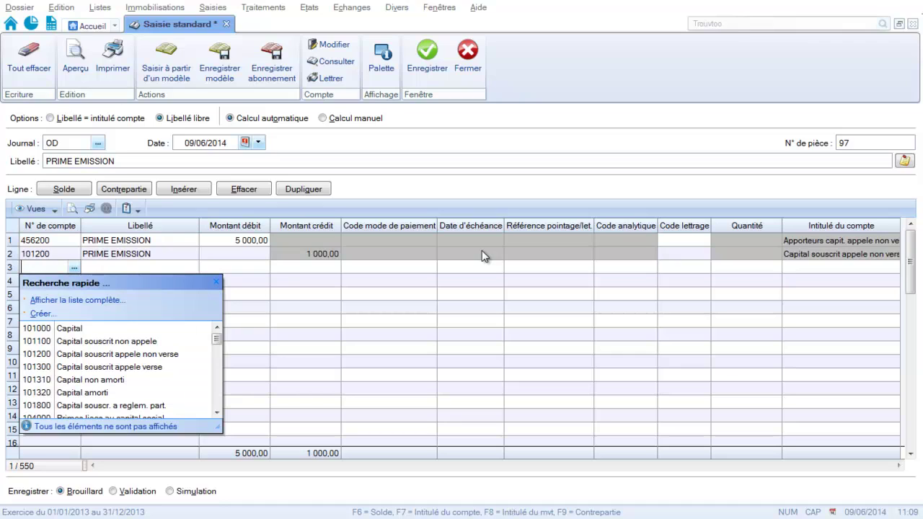
- Credit account 104100, Primes d'émission, with 4 000 on the third line and record the entry as a draft
type("104000")
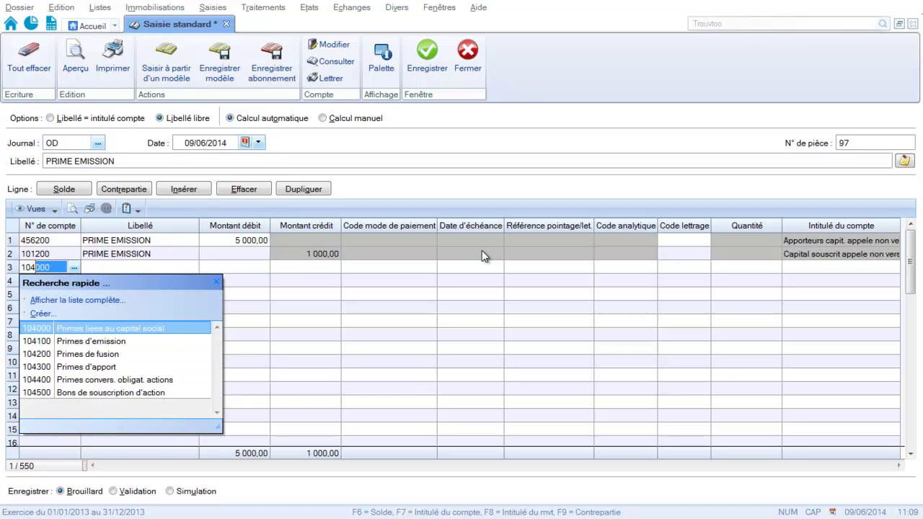
key("Return")
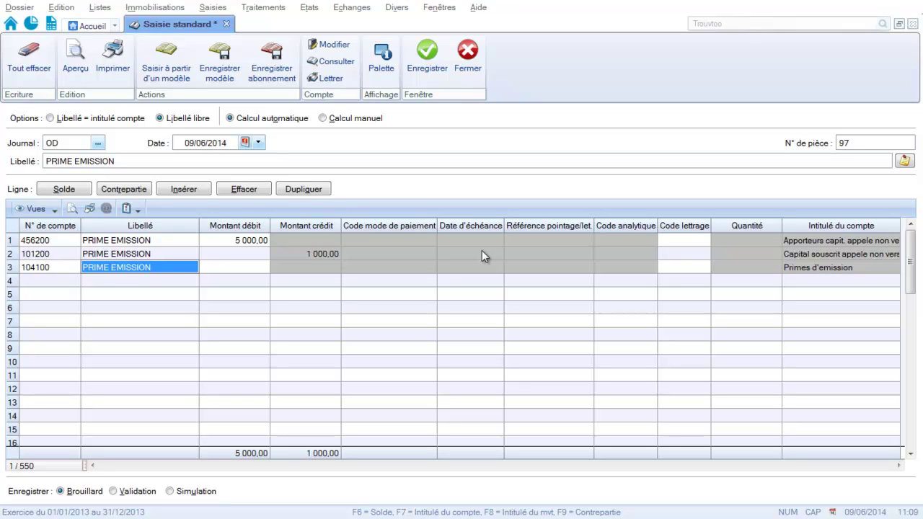
key("Tab")
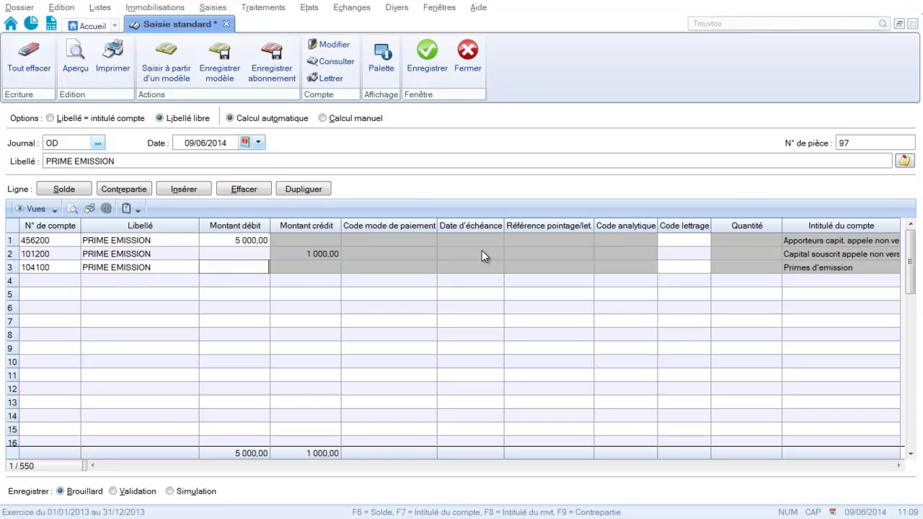
key("Tab")
type("4000")
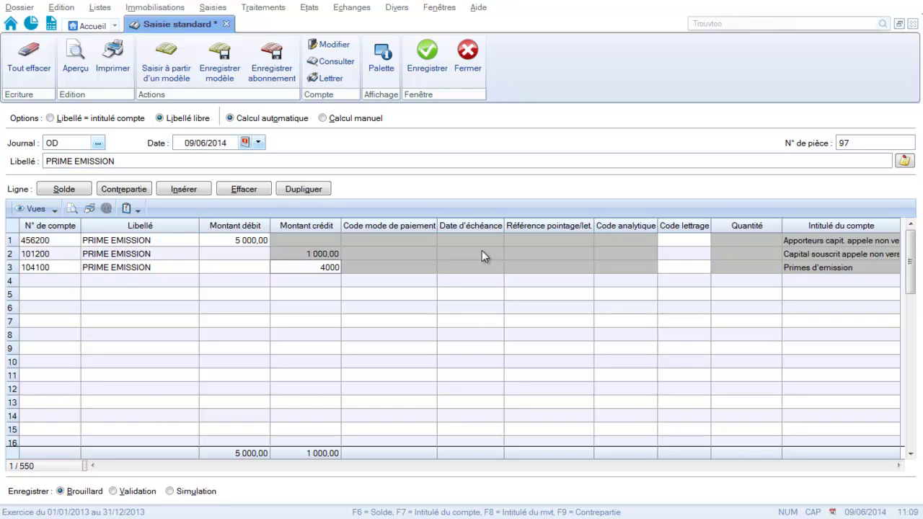
key("Return")
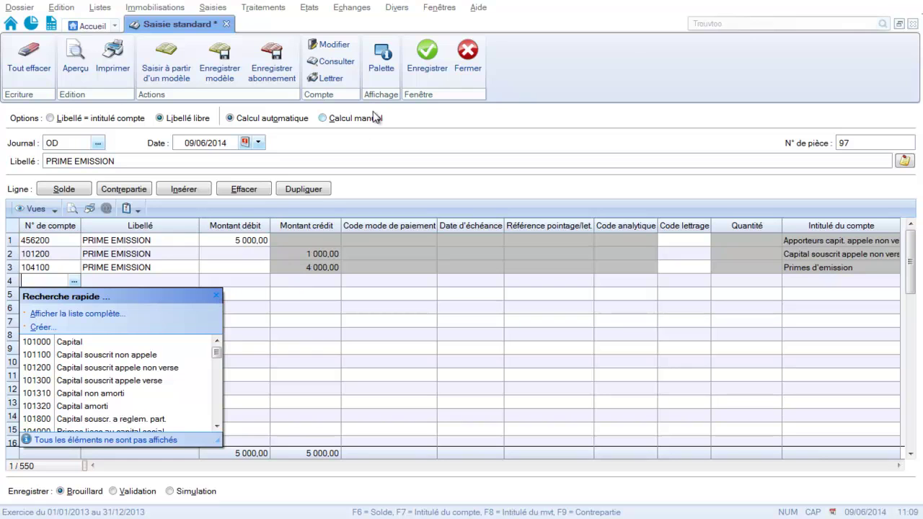
left_click(420, 73)
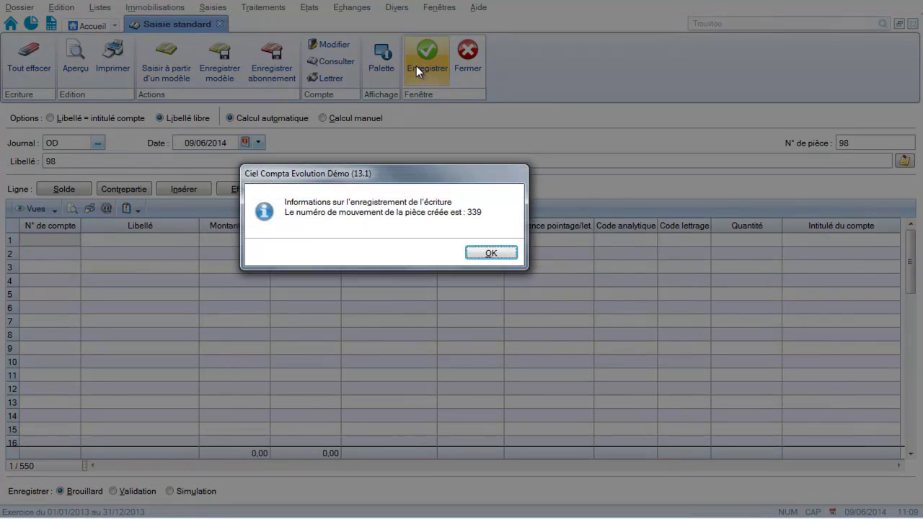
left_click(487, 253)
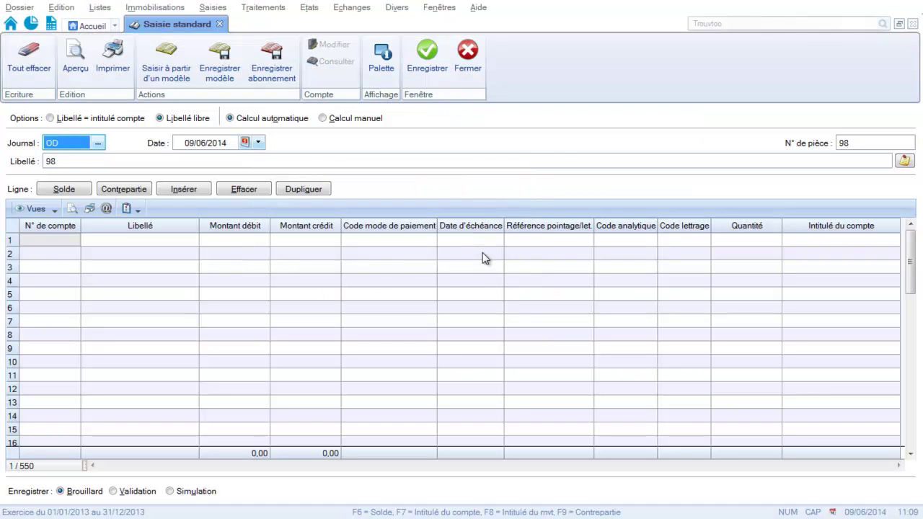